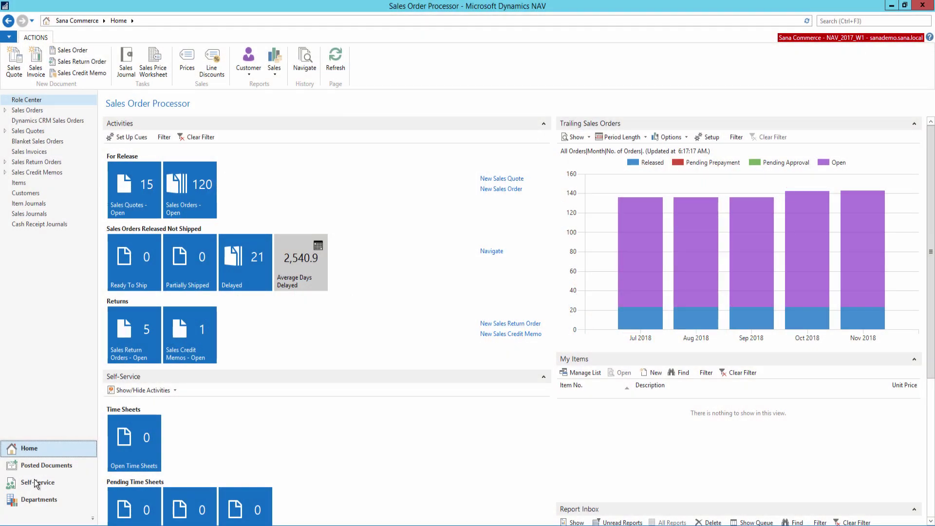
- Open blanket sales order 1001 from Sales & Marketing > Order Processing > Blanket Sales Orders
click(34, 501)
click(6, 74)
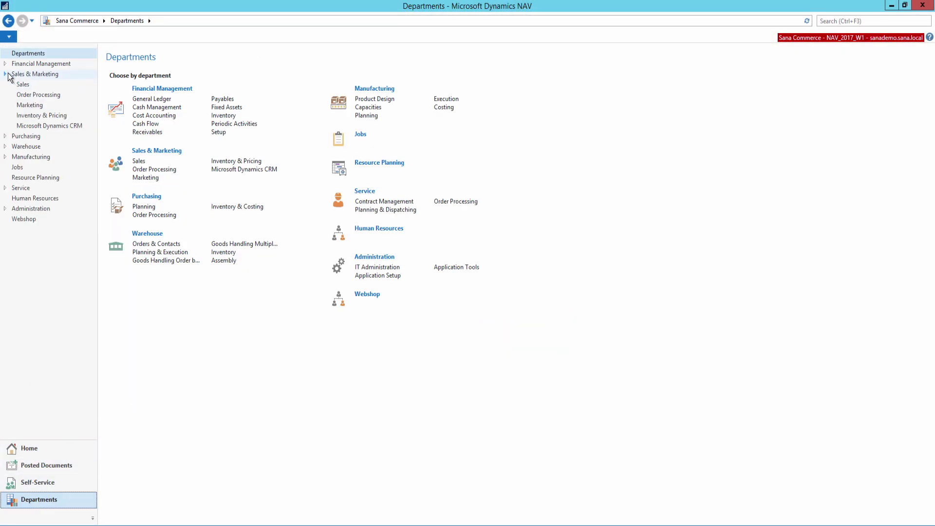
click(28, 95)
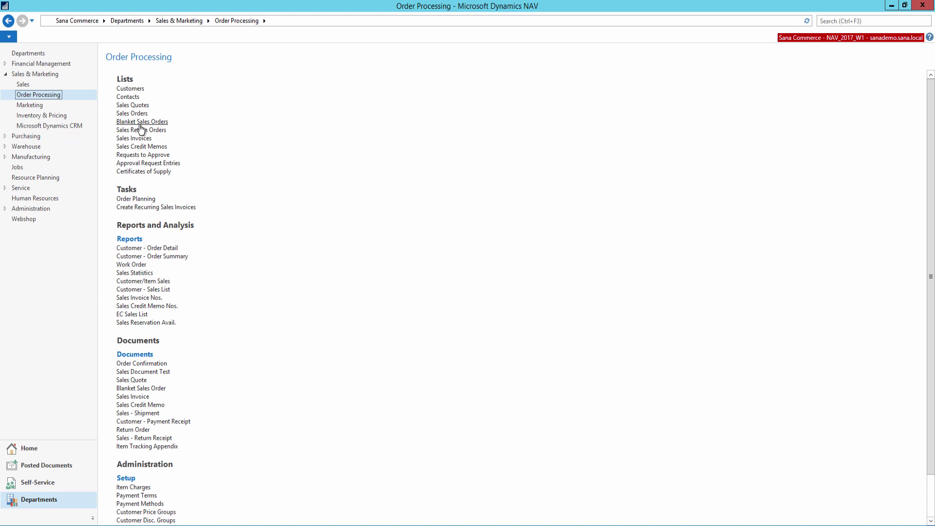
click(141, 124)
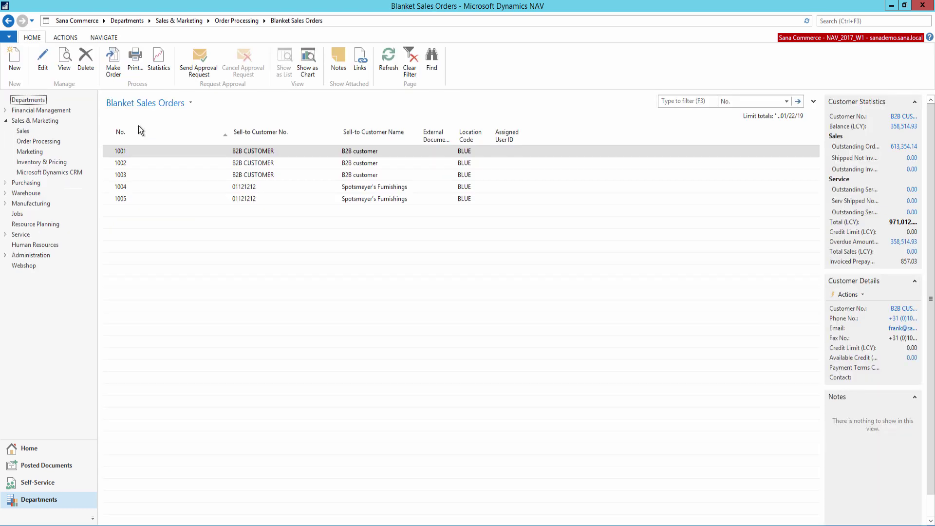
click(121, 151)
click(43, 61)
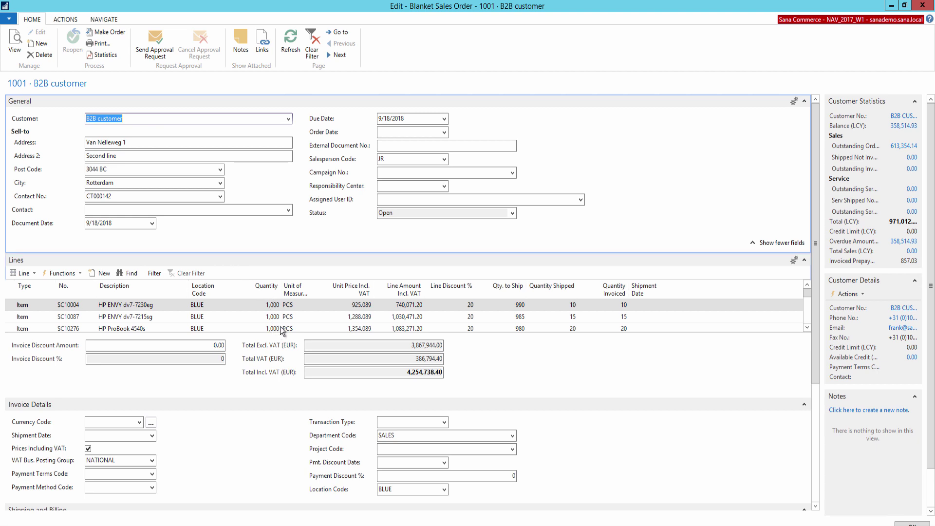
click(807, 327)
click(807, 327)
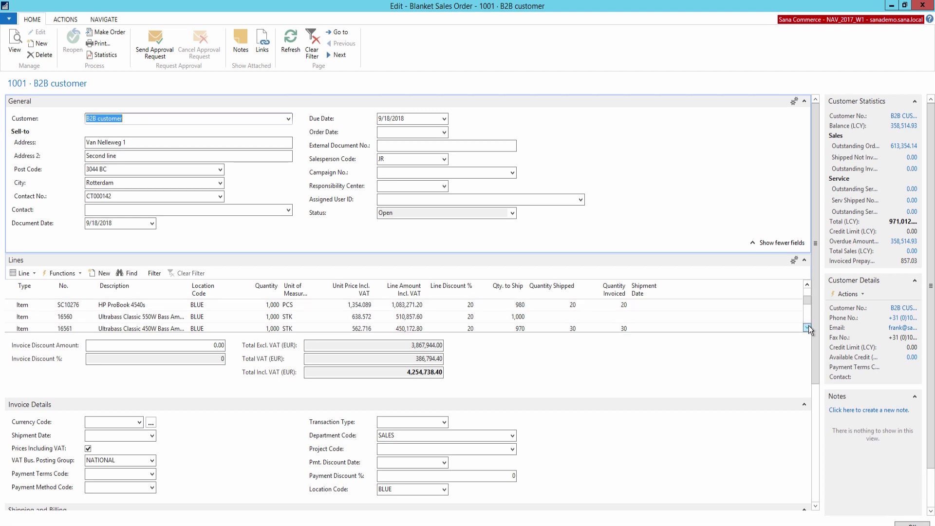
click(808, 328)
click(807, 327)
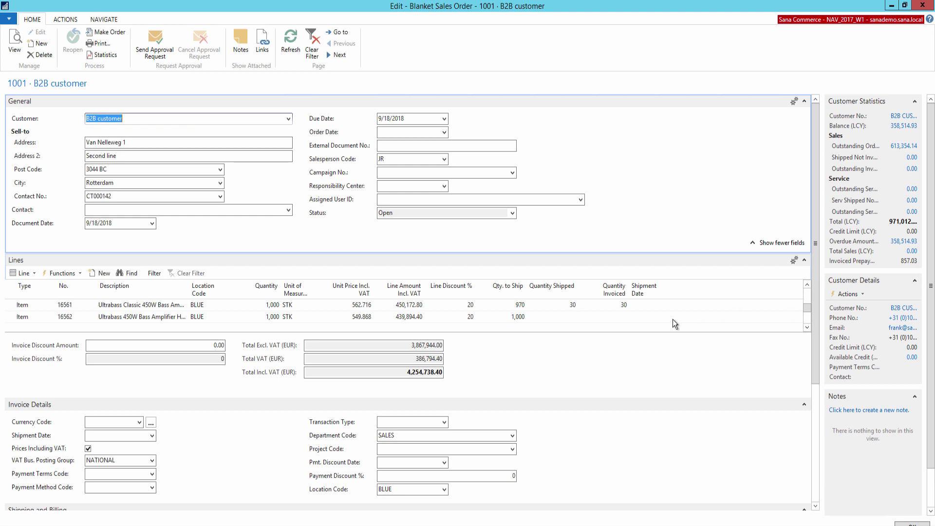
scroll(673, 319, up, 2)
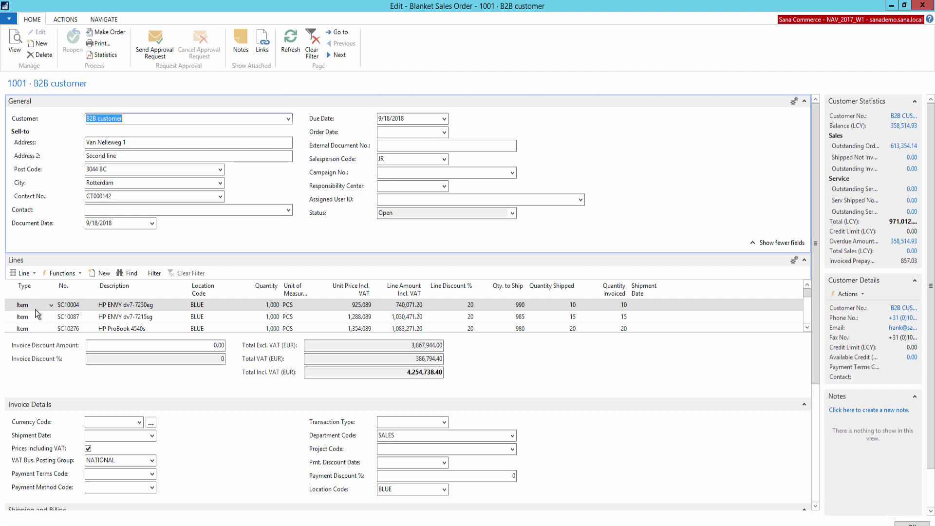
click(922, 5)
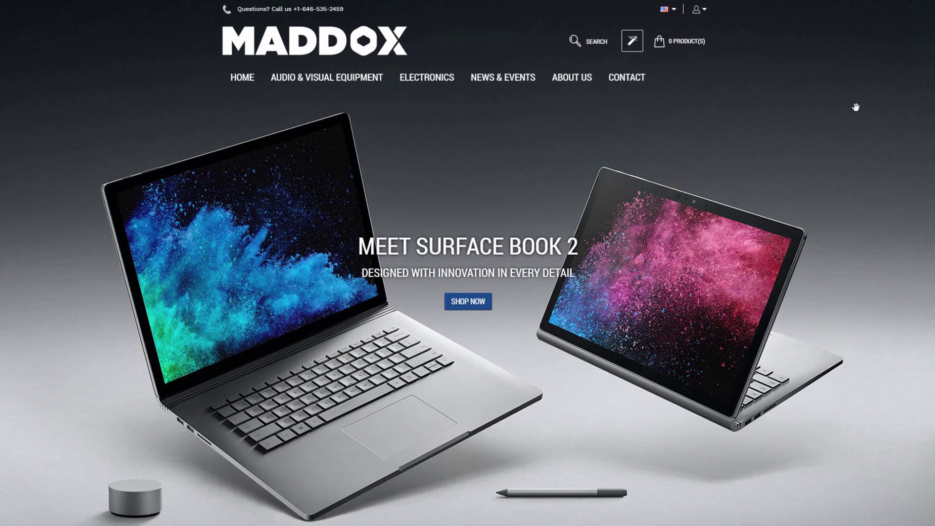
- Show the webstore account's sales agreements 1001, 1002 and 1003 via My account
click(702, 10)
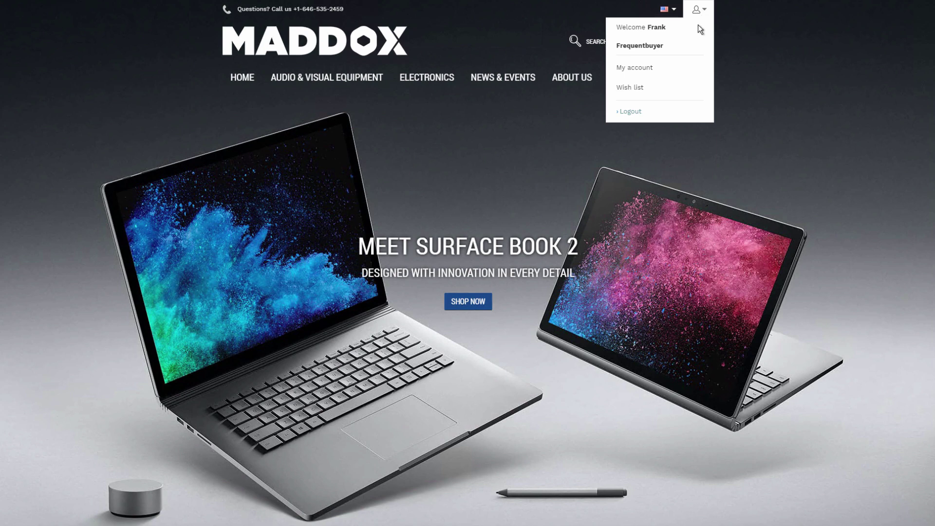
click(695, 73)
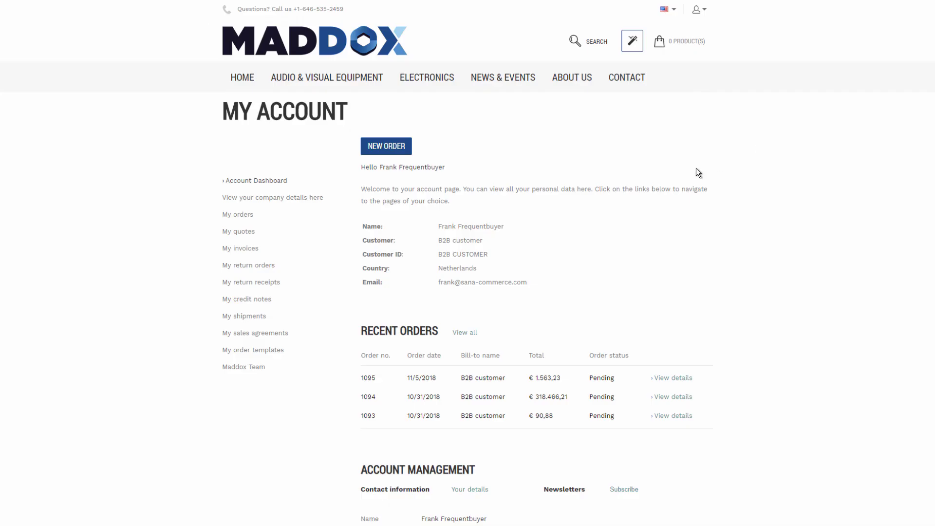
click(254, 339)
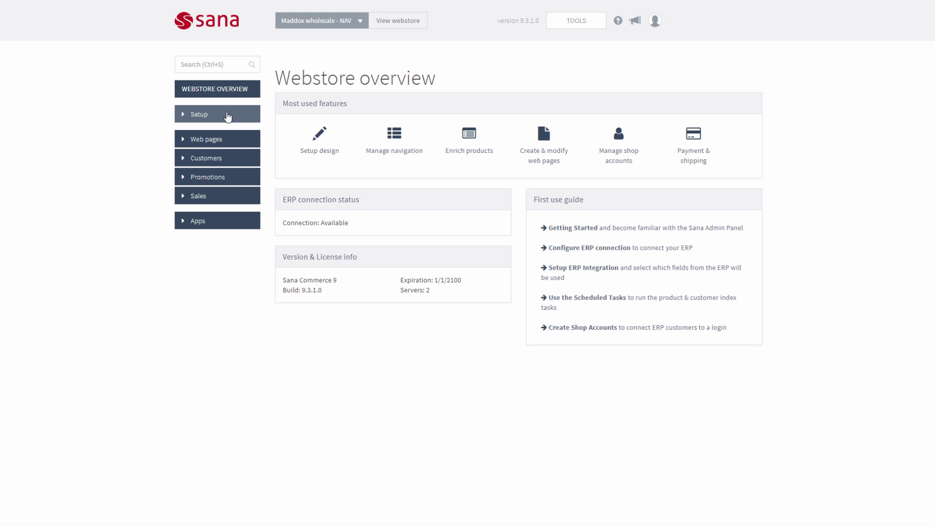
- Check that Setup > Ordering & checkout has Sales agreements enabled for B2B customers
click(227, 117)
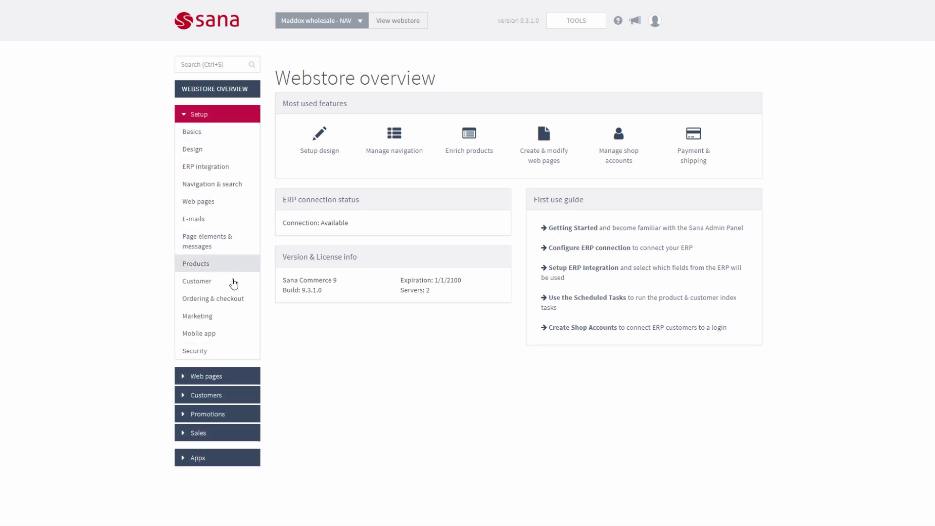
click(240, 306)
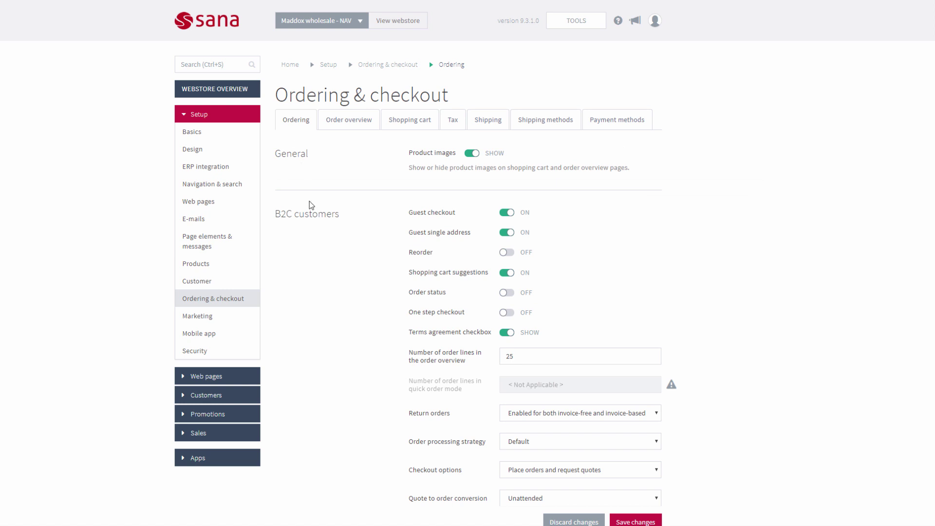
scroll(310, 202, down, 9)
scroll(311, 204, down, 2)
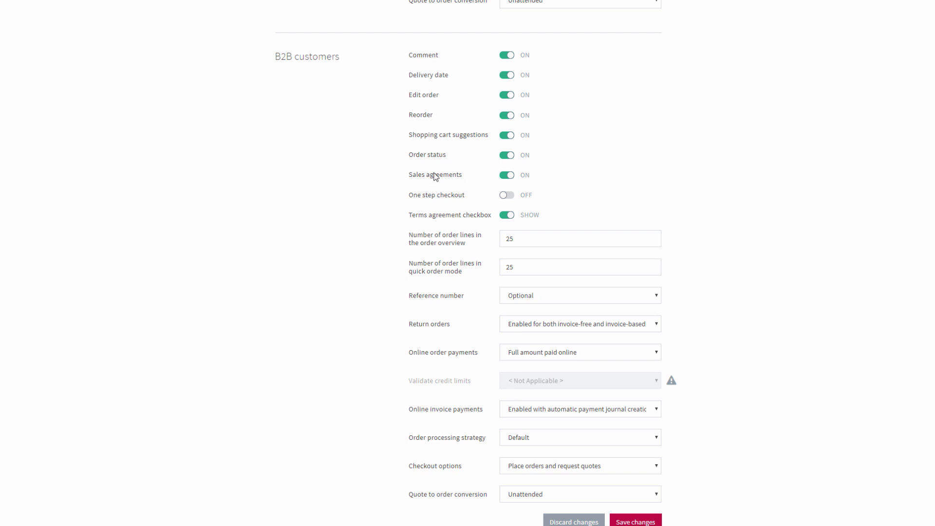
scroll(322, 175, down, 9)
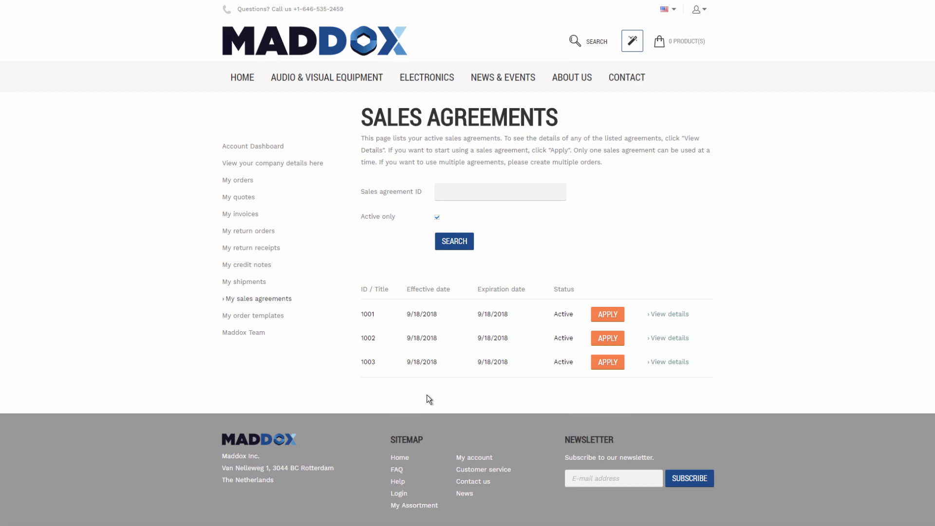
- Search the sales agreements for ID 1002, then clear the ID filter
click(440, 191)
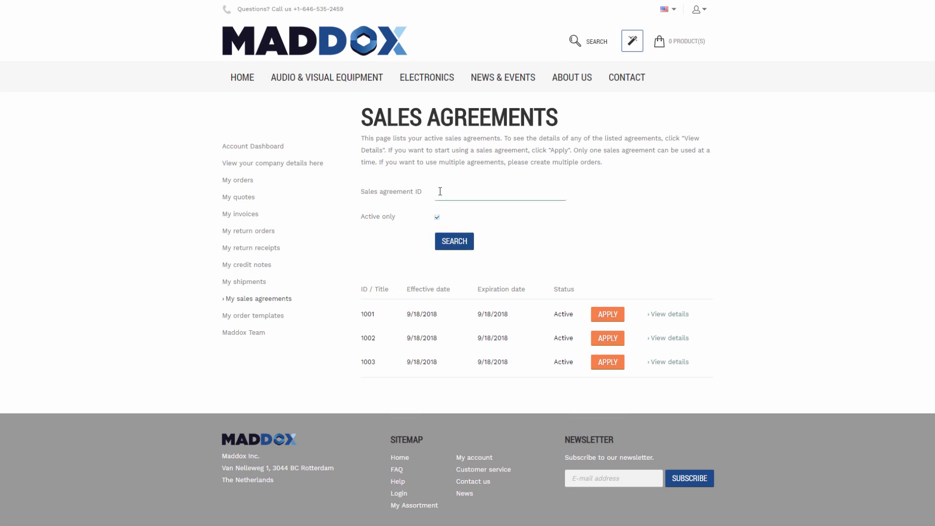
text(1002)
key(Return)
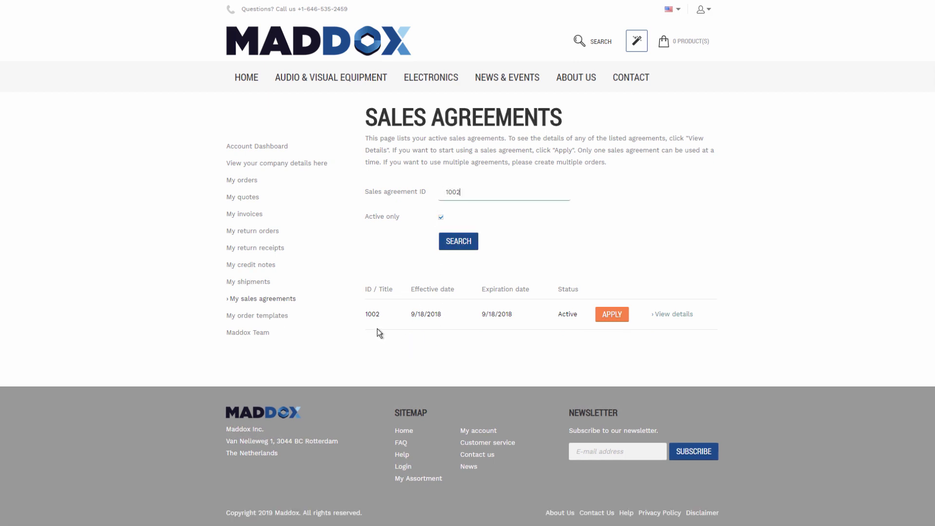
drag(463, 192, 407, 195)
key(BackSpace)
key(Return)
- Toggle Active only off and back on, then open agreement 1001's details
click(440, 219)
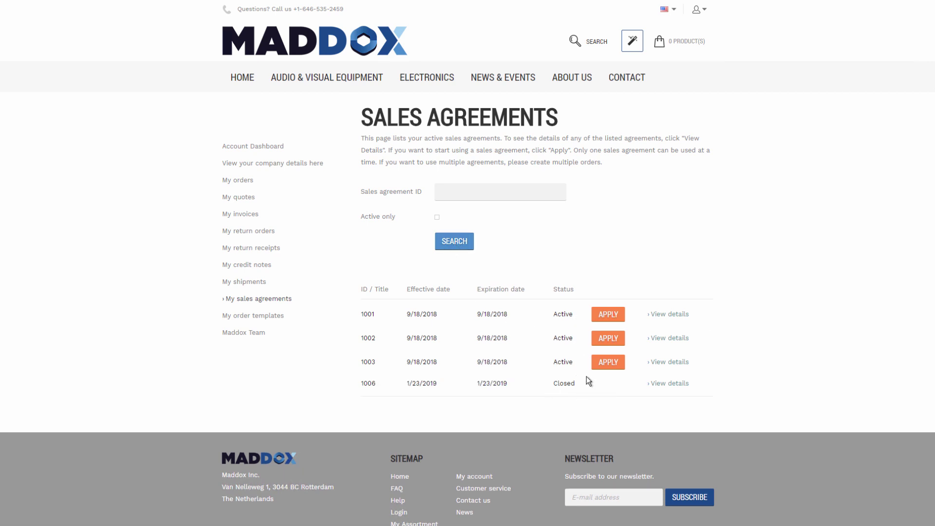
click(438, 218)
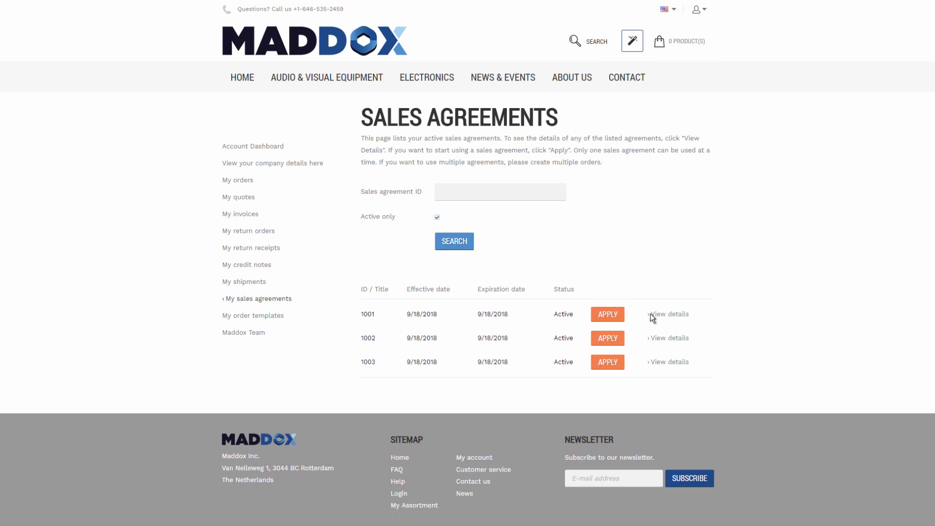
click(667, 315)
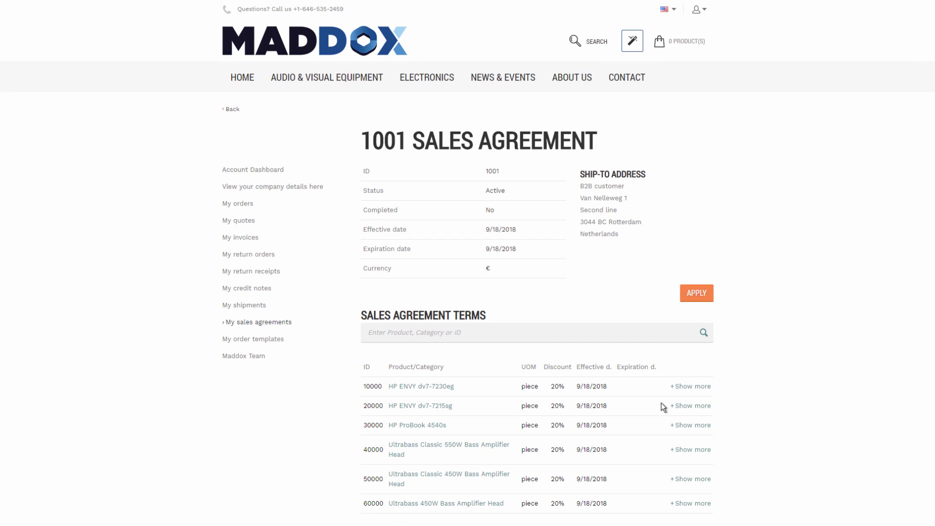
- Expand the term details for agreement lines 10000, 20000, 30000 and 40000
click(677, 389)
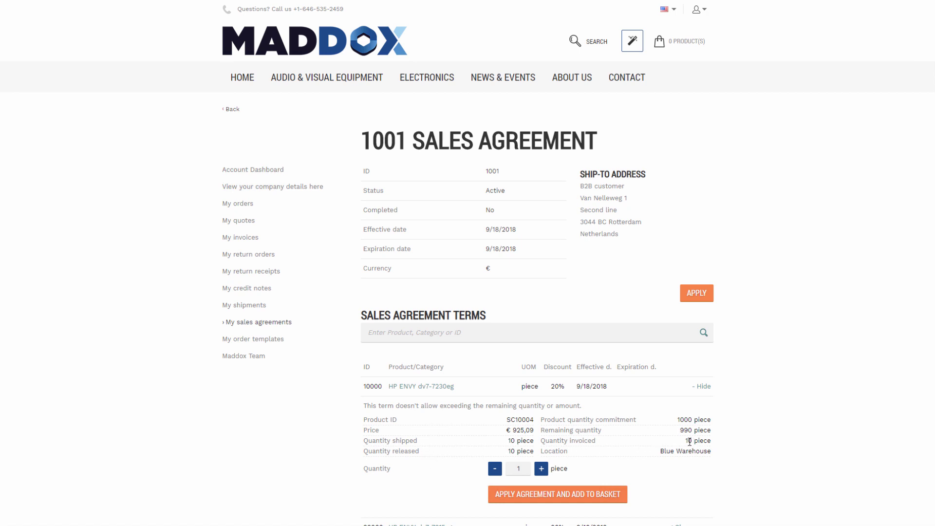
scroll(755, 453, down, 1)
click(697, 477)
scroll(770, 440, down, 2)
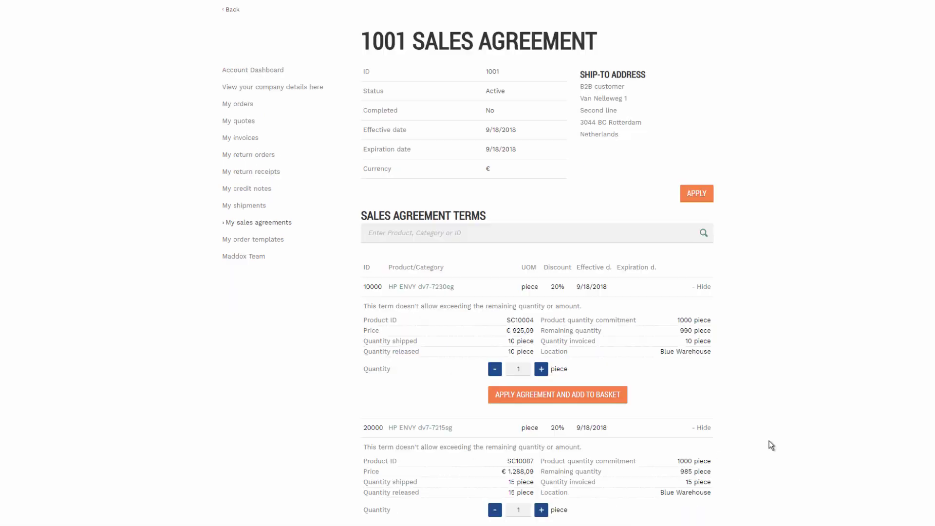
scroll(759, 448, down, 1)
click(702, 468)
scroll(755, 450, down, 3)
click(705, 466)
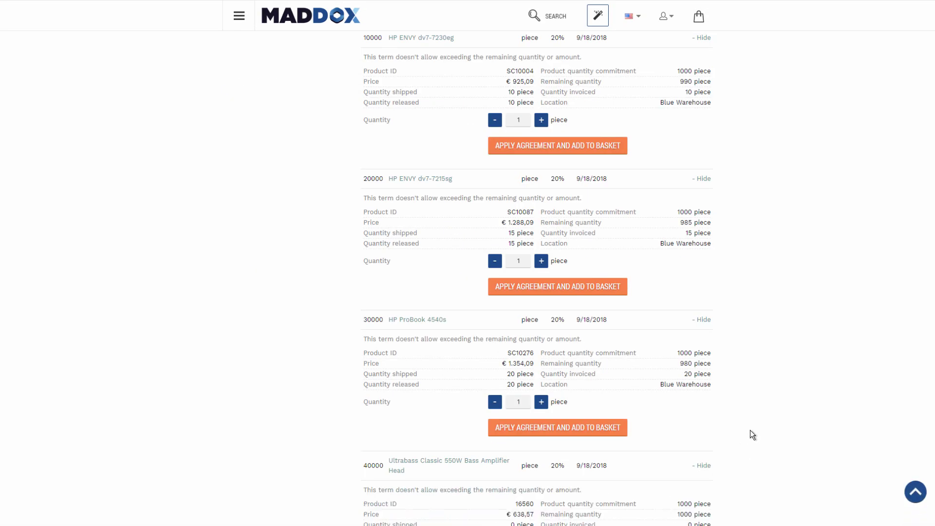
scroll(750, 430, up, 7)
- Apply agreement 1001 and add 10 HP ENVY dv7-7230eg and 15 HP ENVY dv7-7215sg
click(692, 296)
scroll(589, 401, down, 2)
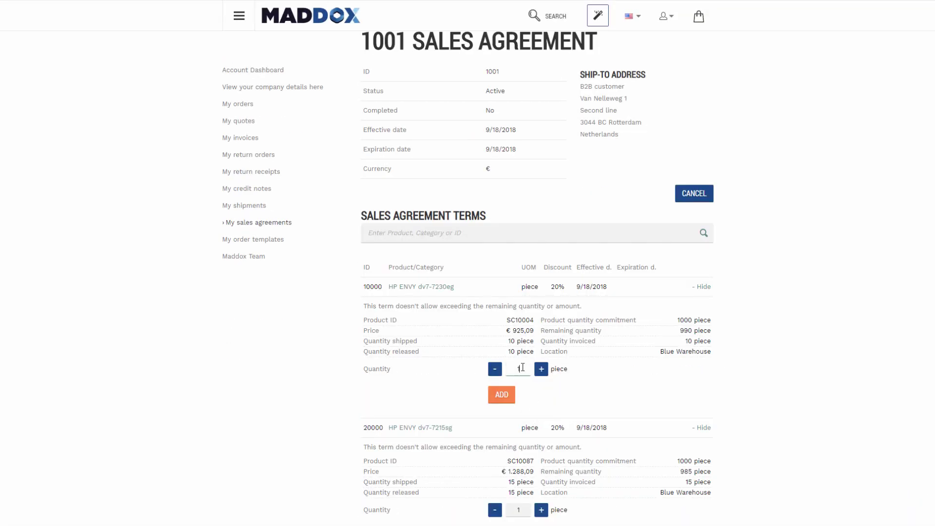
text(0)
click(502, 395)
scroll(576, 411, down, 2)
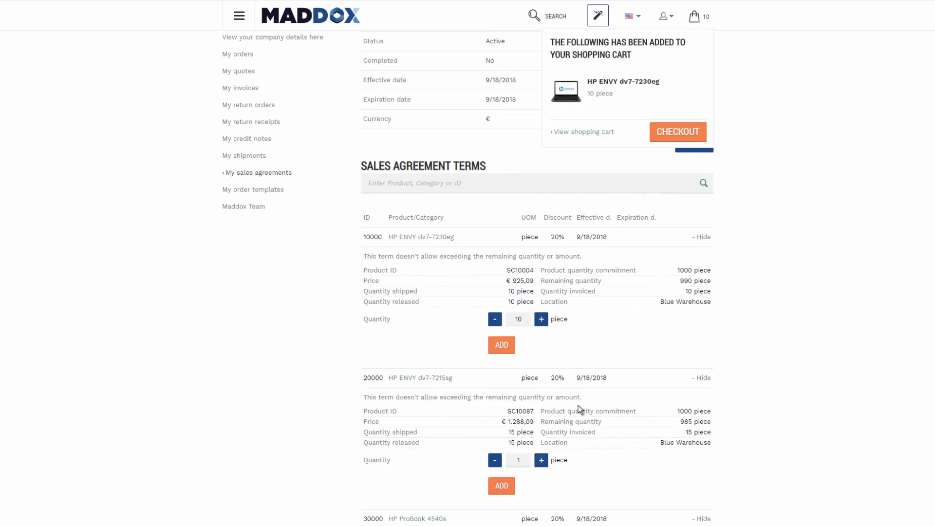
click(526, 412)
text(5)
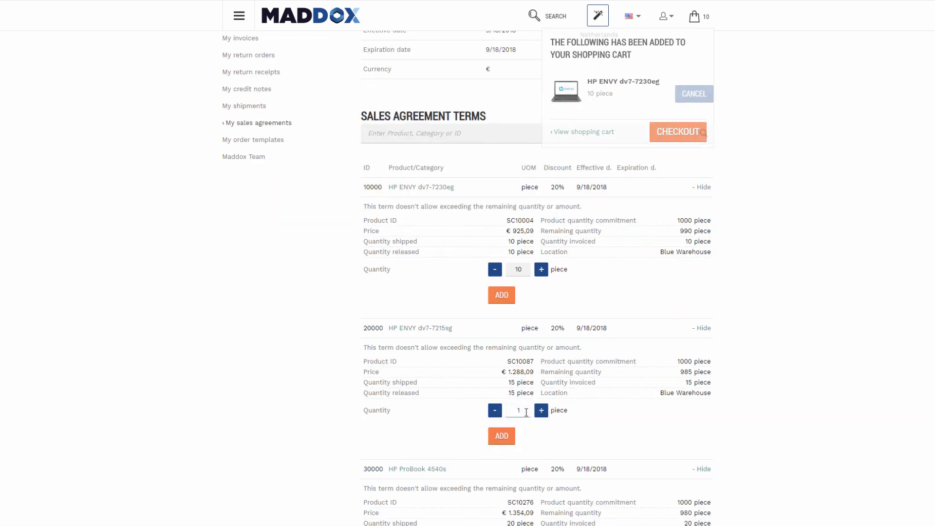
click(501, 436)
- Add 50 HP ProBook 4540s and 100 Ultrabass Classic 550W amplifiers, then view the cart
scroll(573, 437, down, 2)
scroll(574, 437, down, 1)
click(520, 402)
text(50)
click(509, 434)
scroll(609, 439, down, 4)
click(521, 354)
text(0)
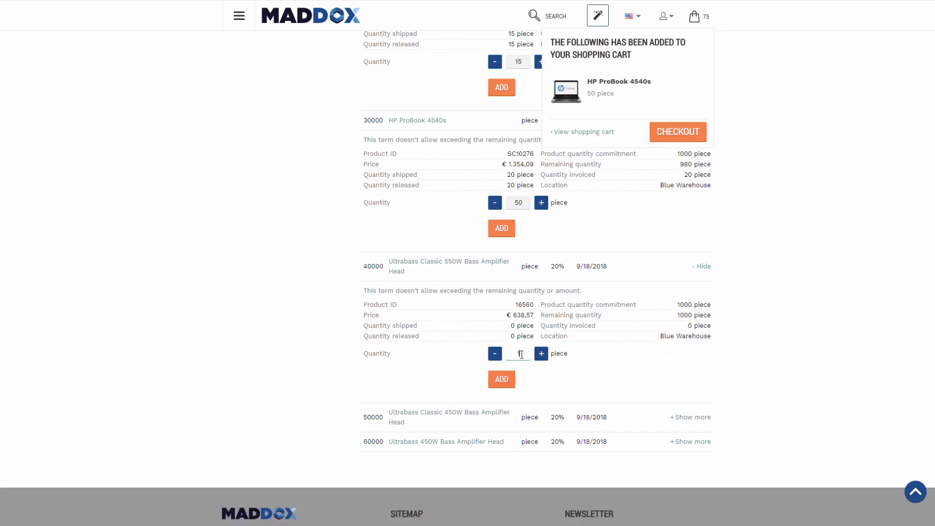
text(0)
click(502, 380)
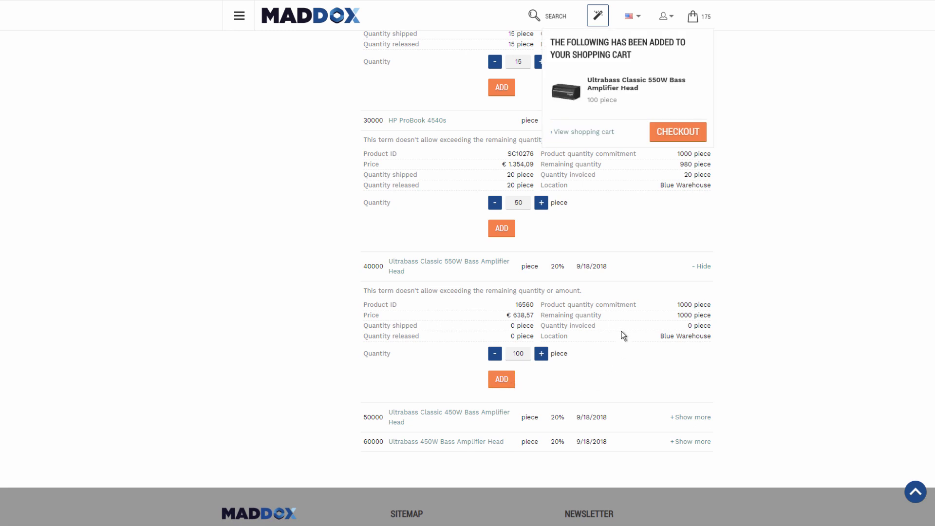
scroll(621, 331, up, 3)
click(577, 234)
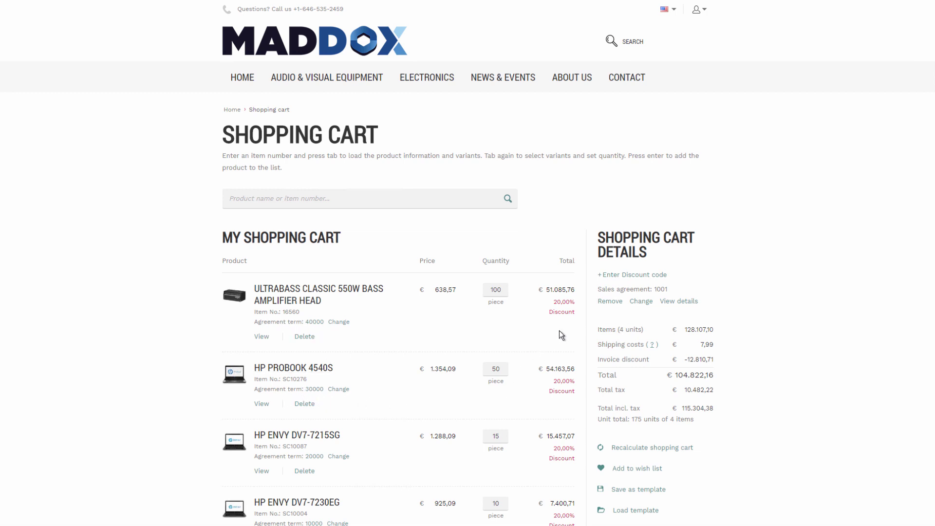
scroll(560, 440, down, 3)
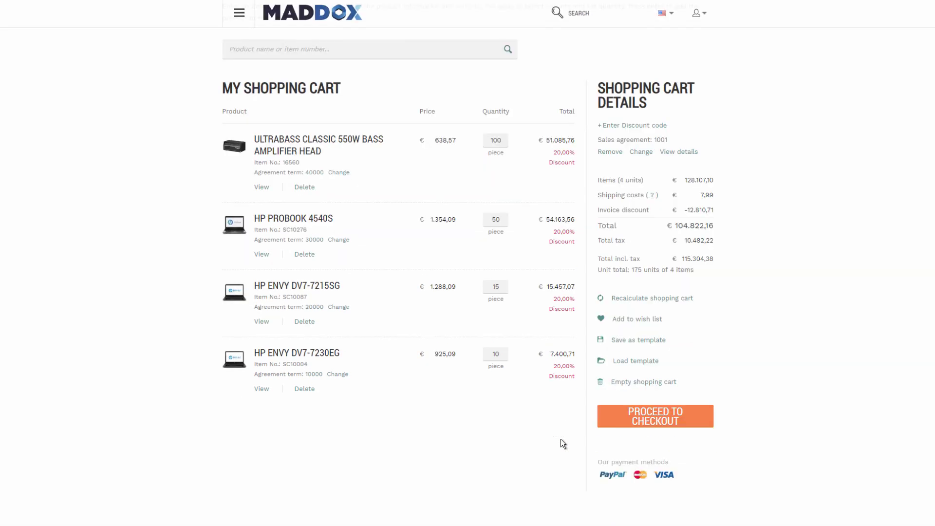
scroll(561, 389, up, 3)
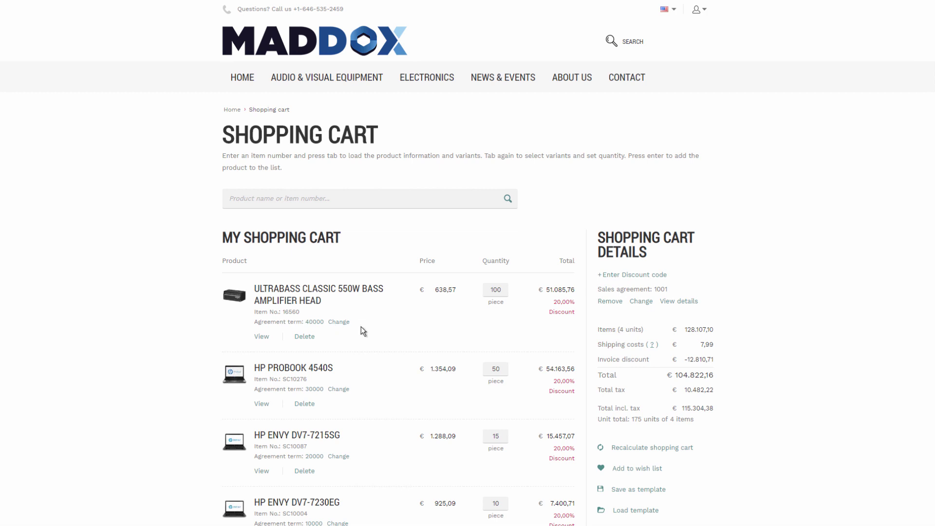
scroll(361, 327, down, 2)
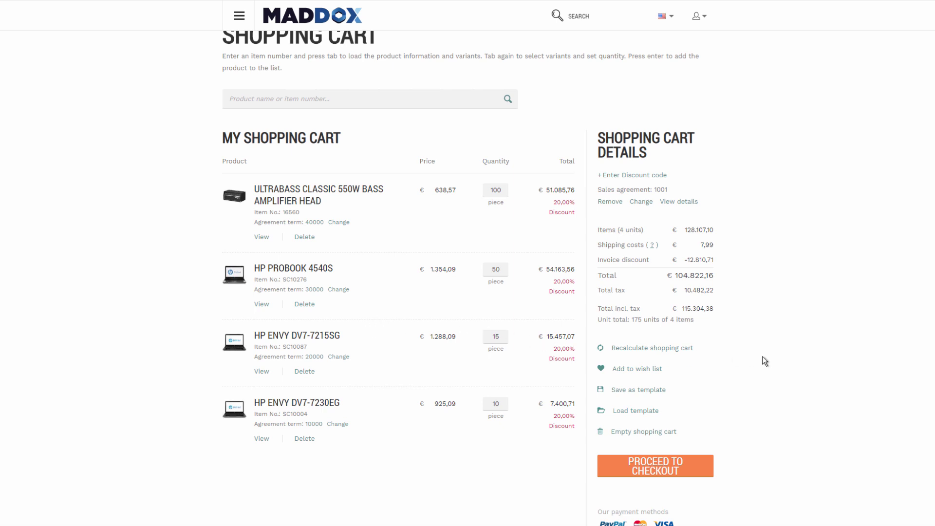
scroll(763, 361, up, 1)
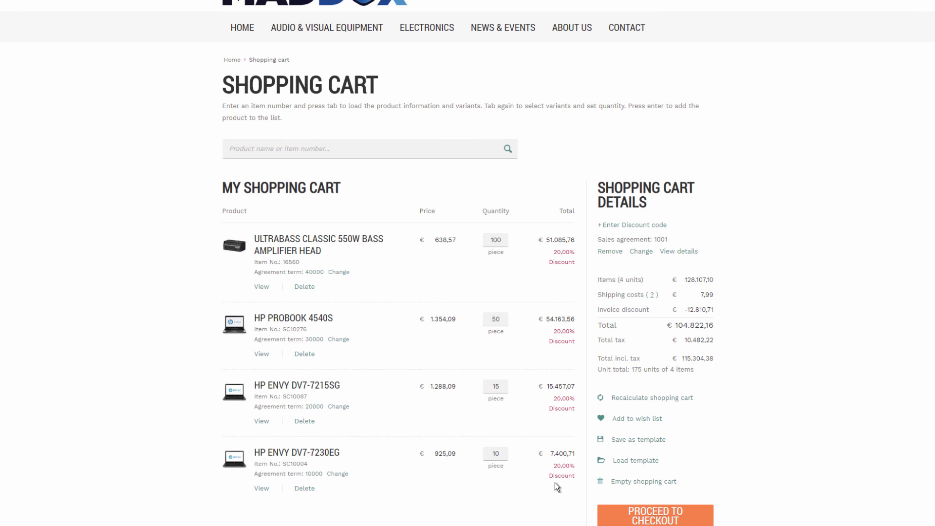
scroll(556, 483, up, 1)
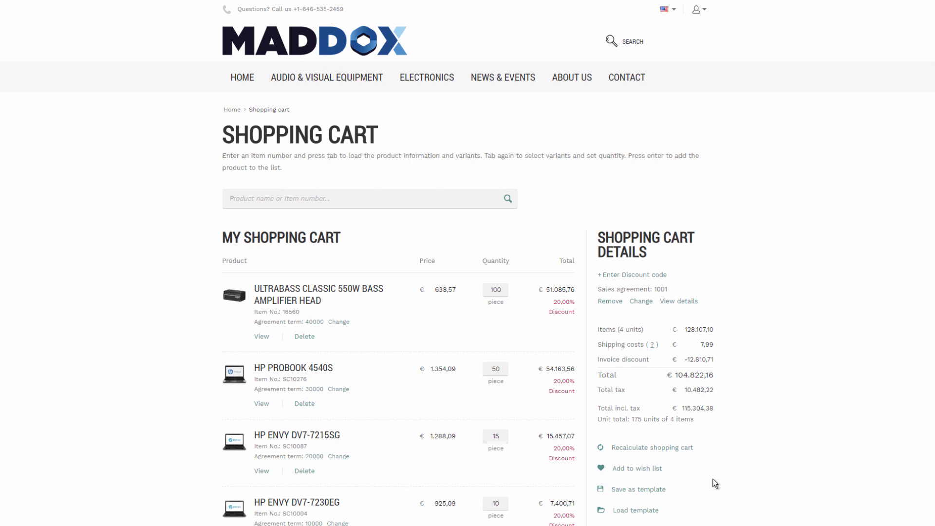
- Check the agreement terms offered on the HP ProBook 4540S product page without changing them
click(293, 369)
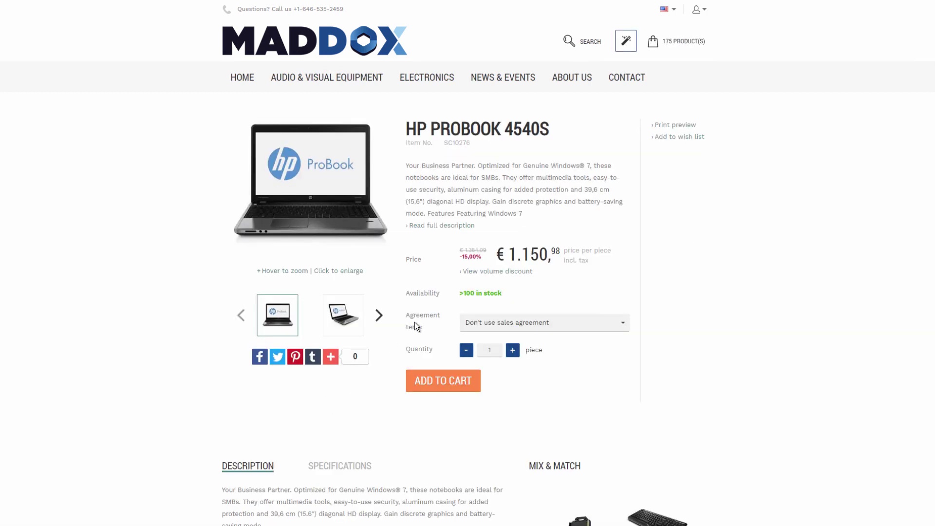
click(615, 326)
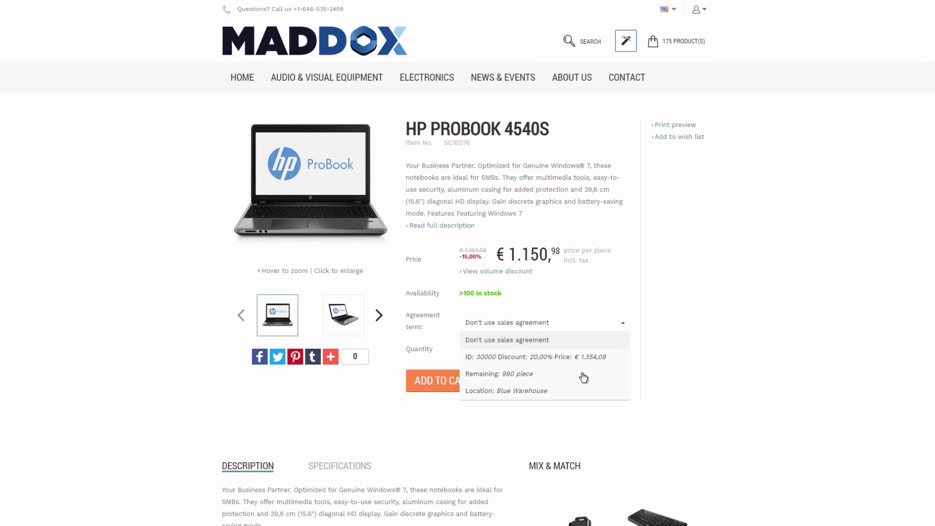
click(430, 324)
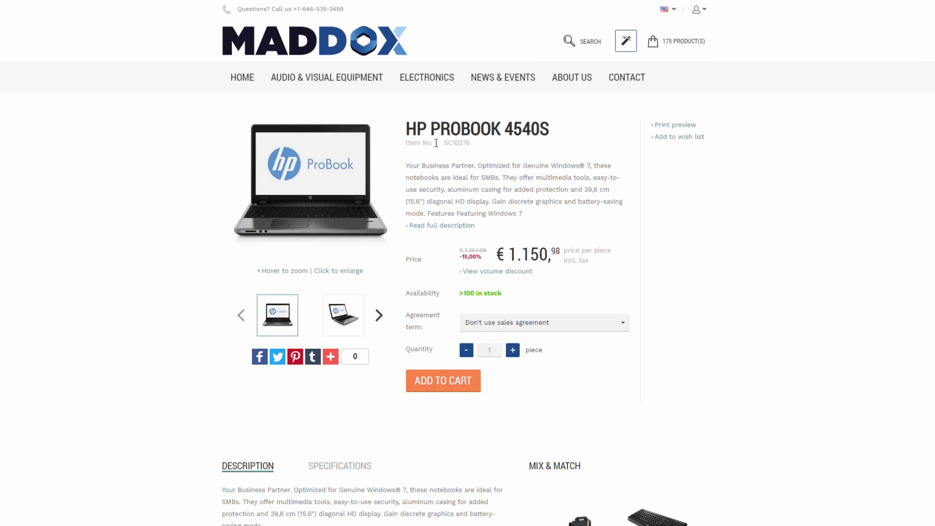
- Add one Philips 238G4DHSD/00 monitor from TV's & Projectors and view the cart
mouse_move(425, 77)
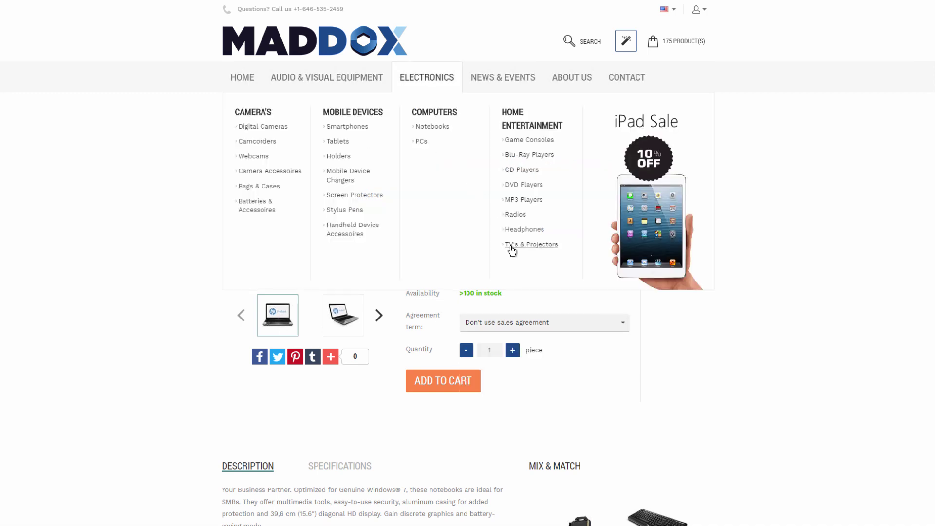
click(512, 250)
click(664, 267)
click(662, 223)
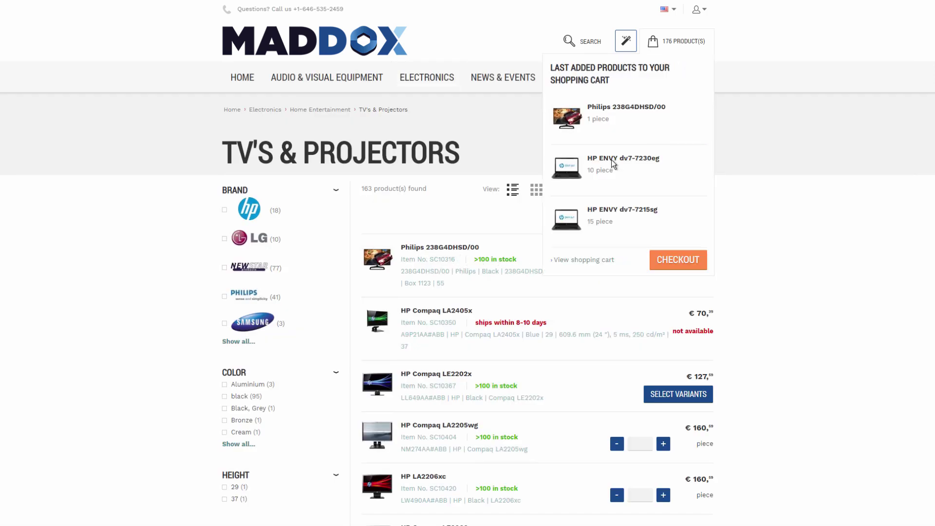
click(607, 260)
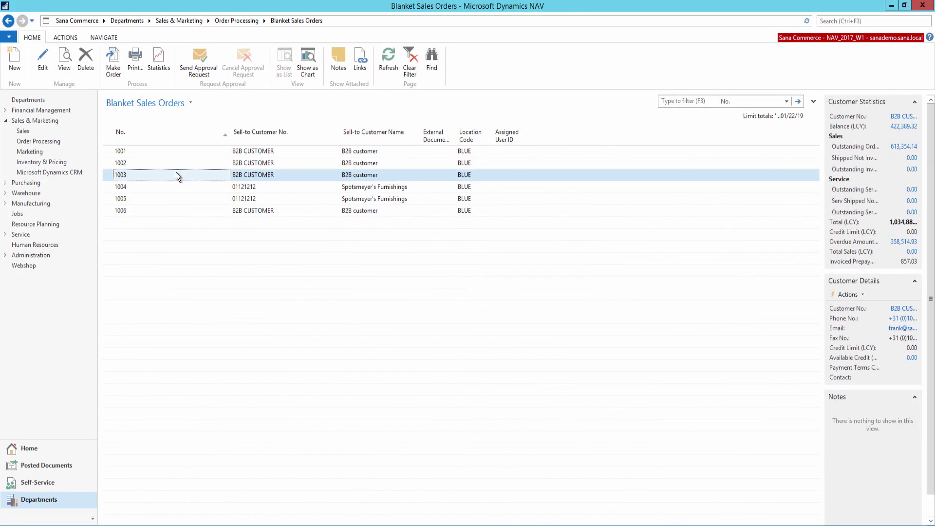
- Open blanket sales order 1001 in NAV and check its customer name, B2B customer
click(167, 151)
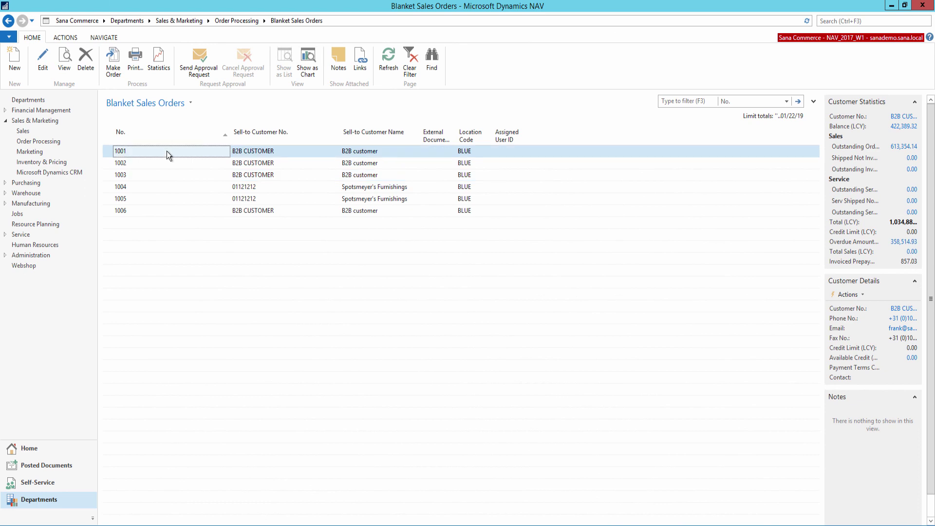
double_click(167, 151)
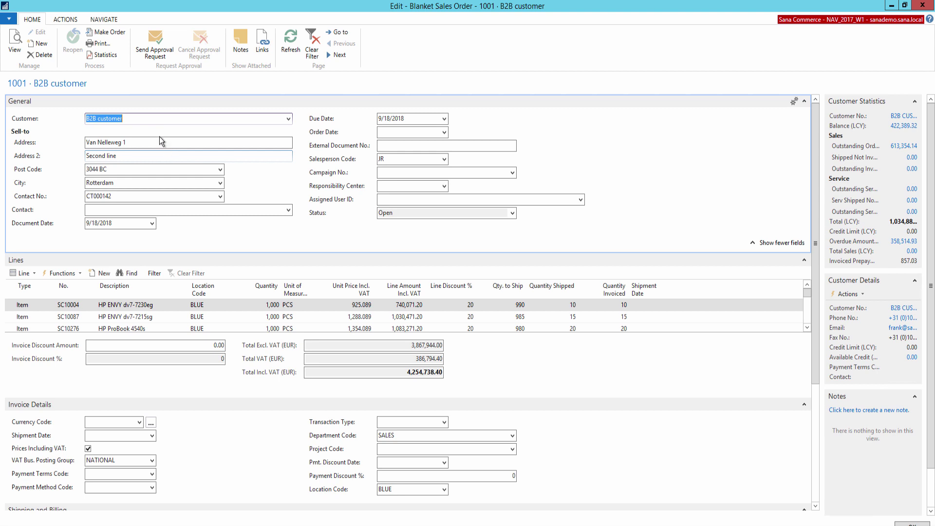
click(151, 117)
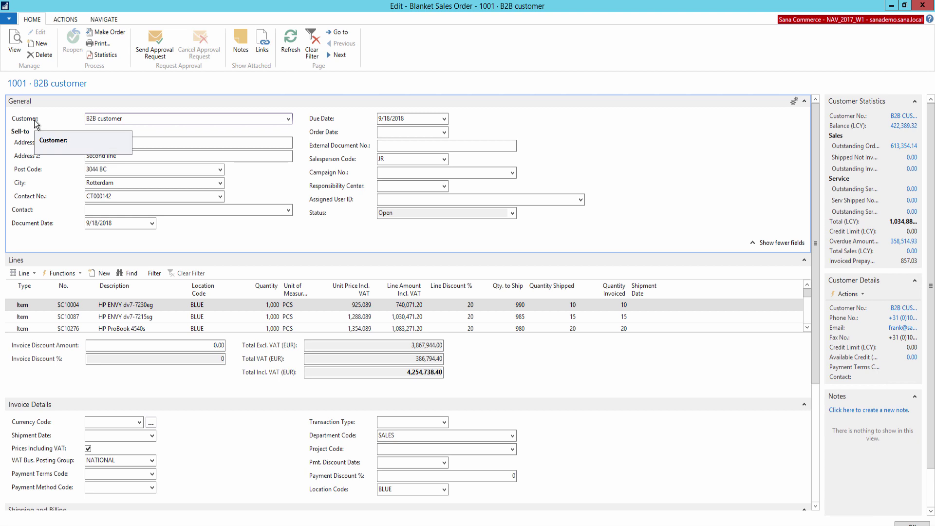
drag(138, 118, 78, 128)
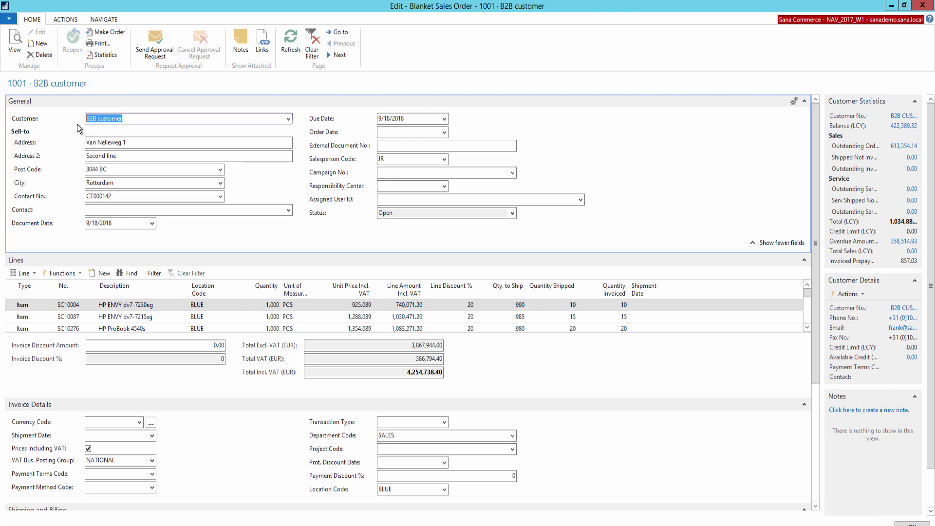
click(158, 119)
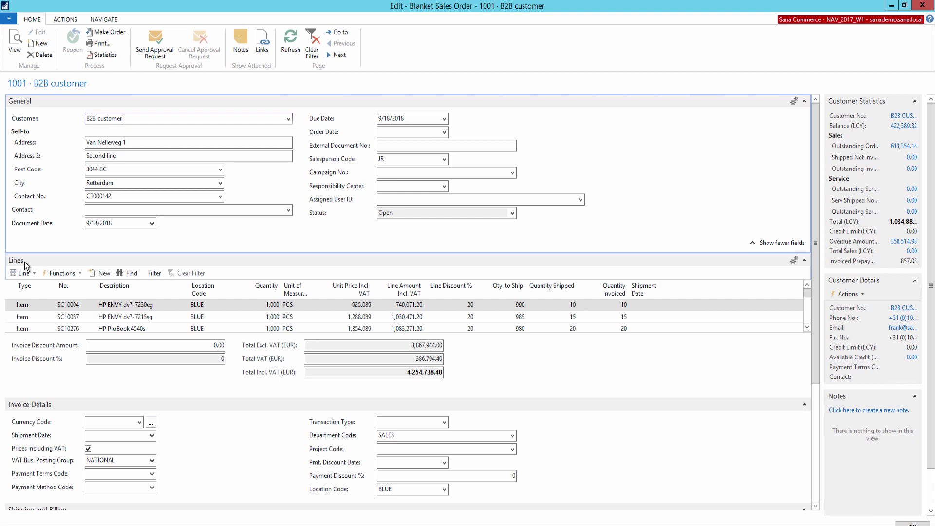
- Review shipped quantities on the lines for items SC10004, 16560 and 16562
click(38, 317)
key(Down)
click(36, 307)
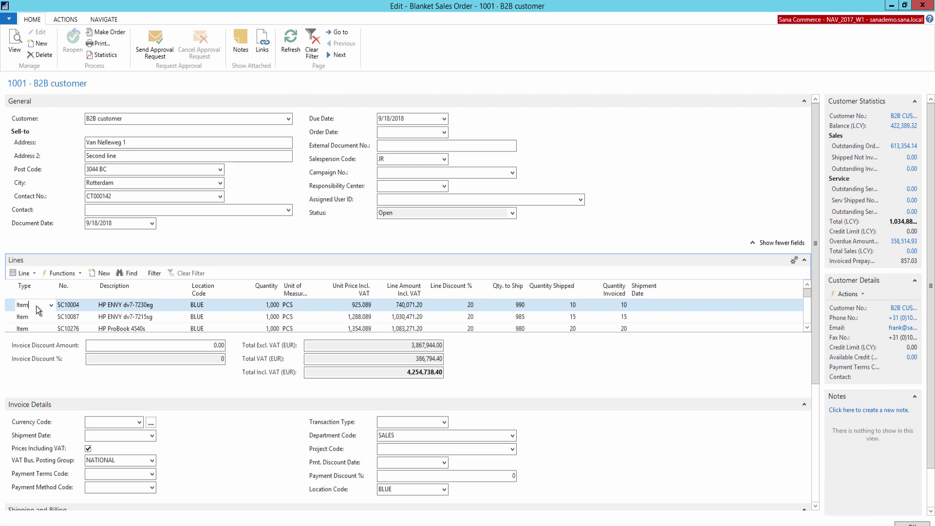
key(Down)
key(Down)
key(Down)
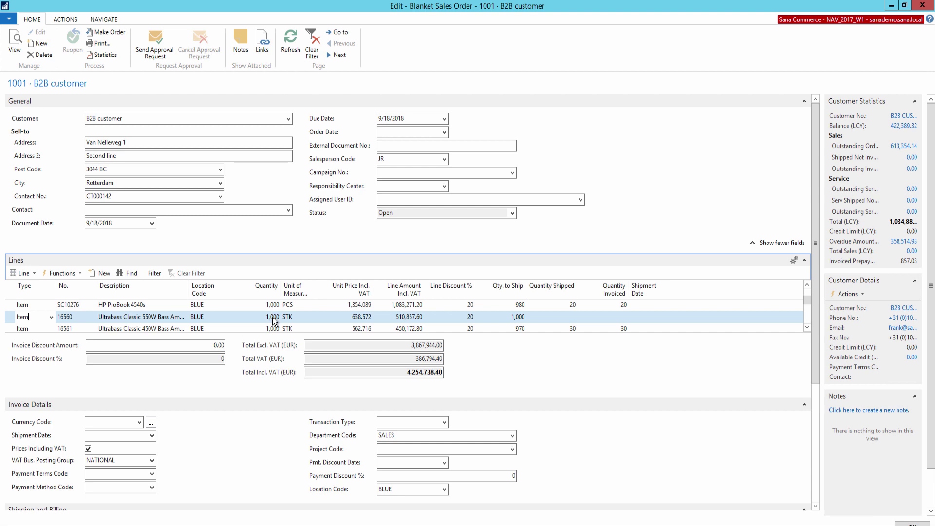
key(Down)
key(Down)
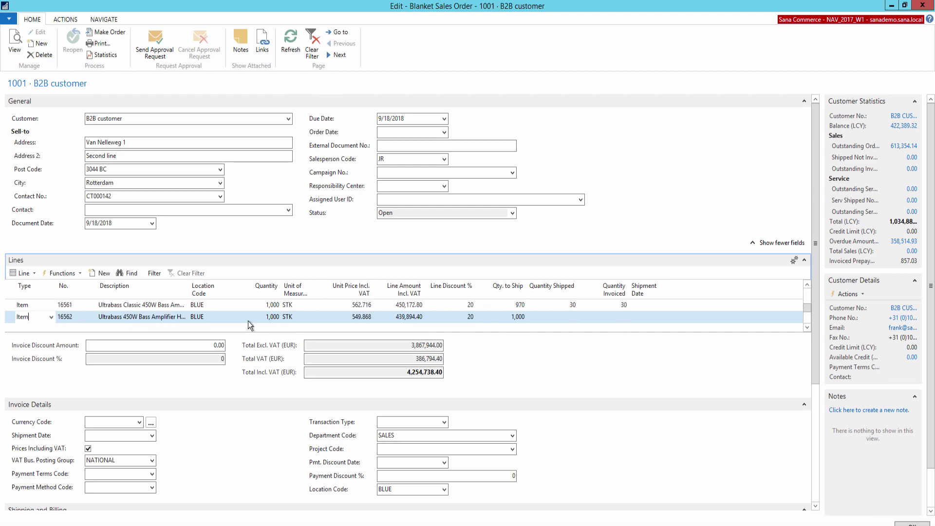
key(ctrl+Home)
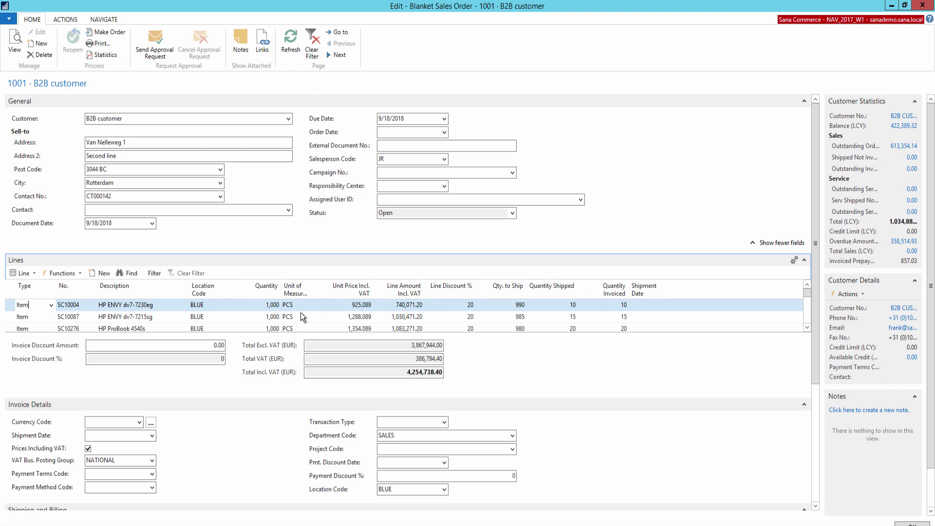
scroll(211, 442, down, 3)
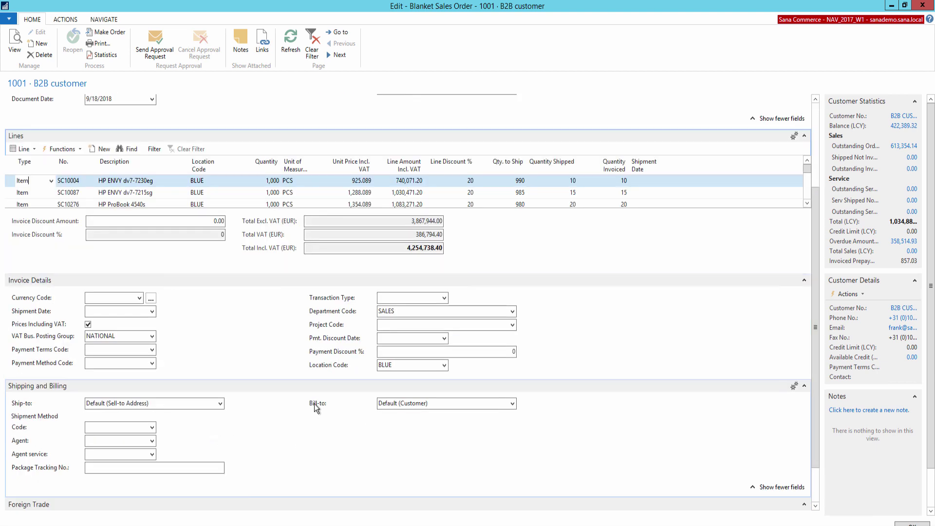
click(512, 404)
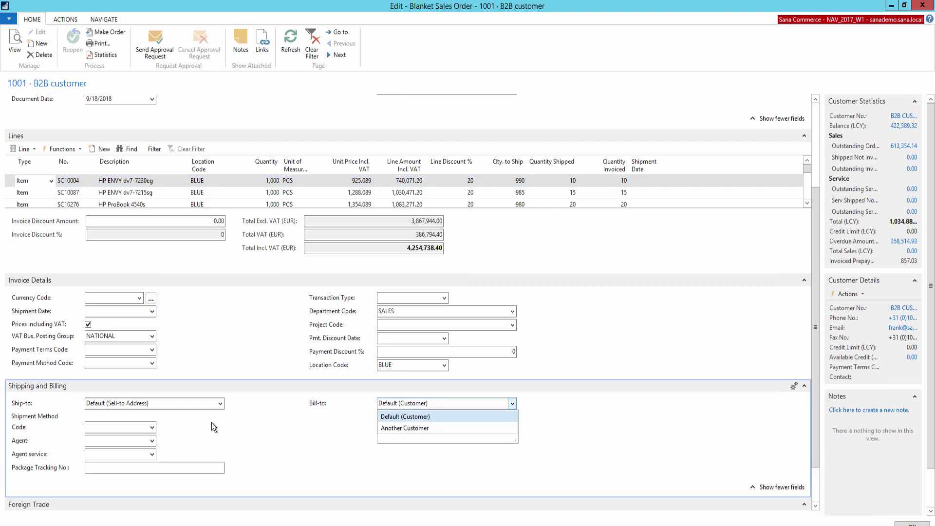
click(216, 406)
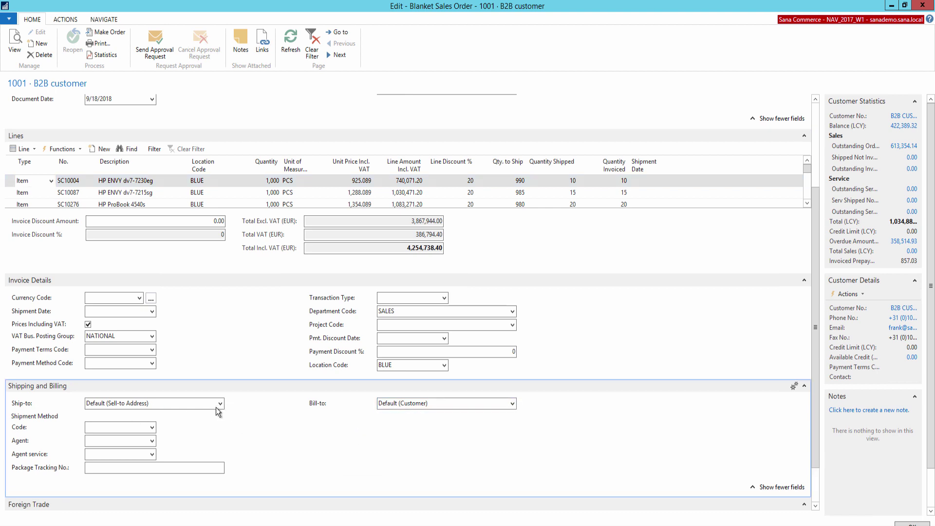
click(219, 407)
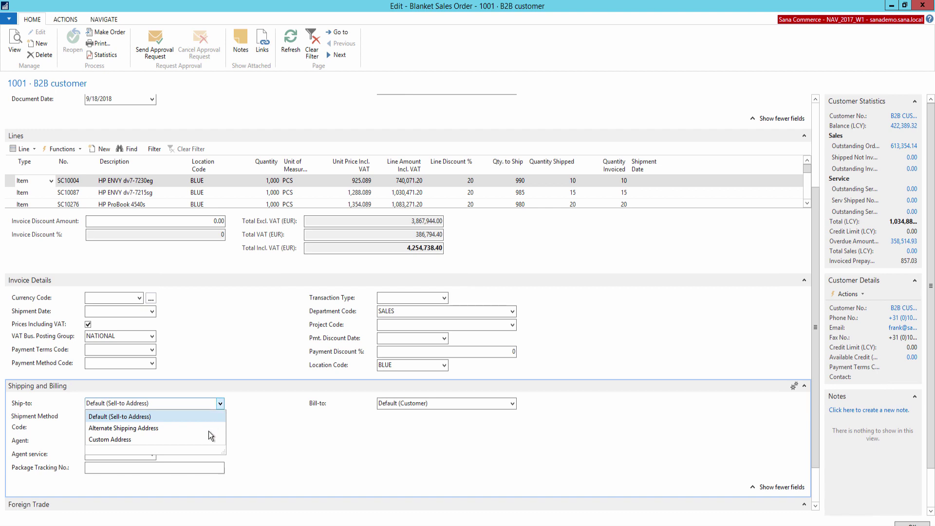
click(34, 458)
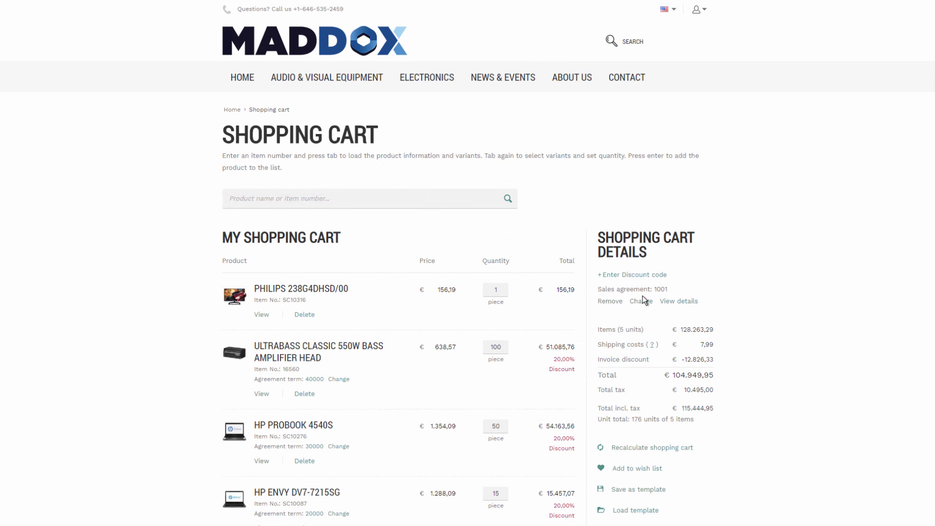
- Check out through shipping address, delivery method and credit card payment, and place the order
scroll(658, 294, down, 3)
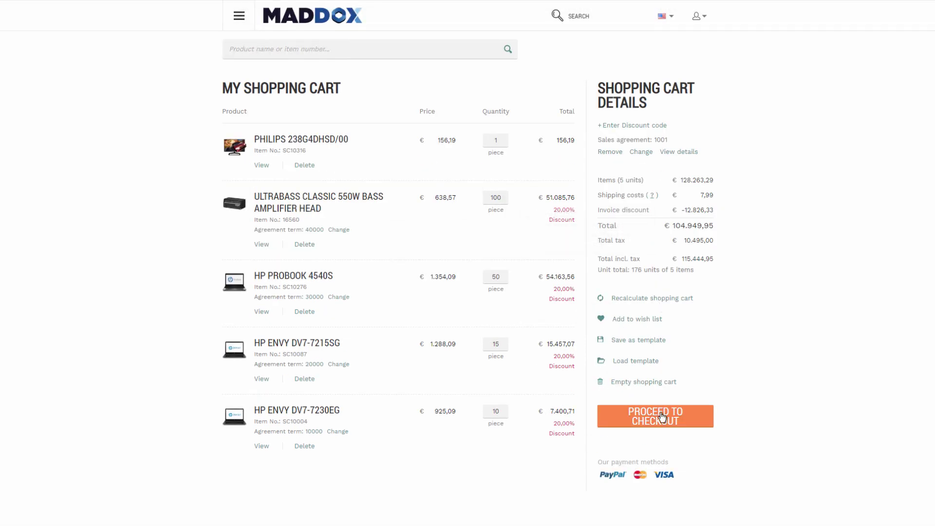
click(658, 422)
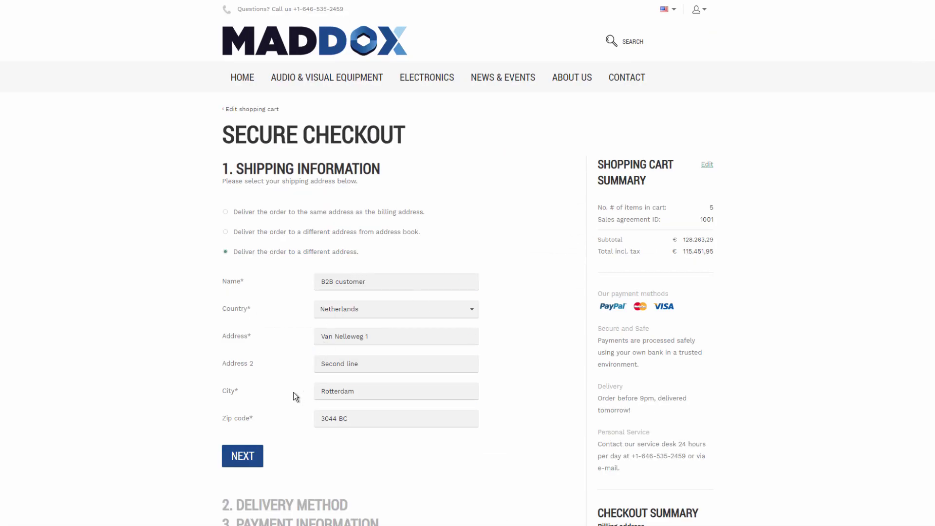
scroll(293, 393, down, 3)
click(256, 312)
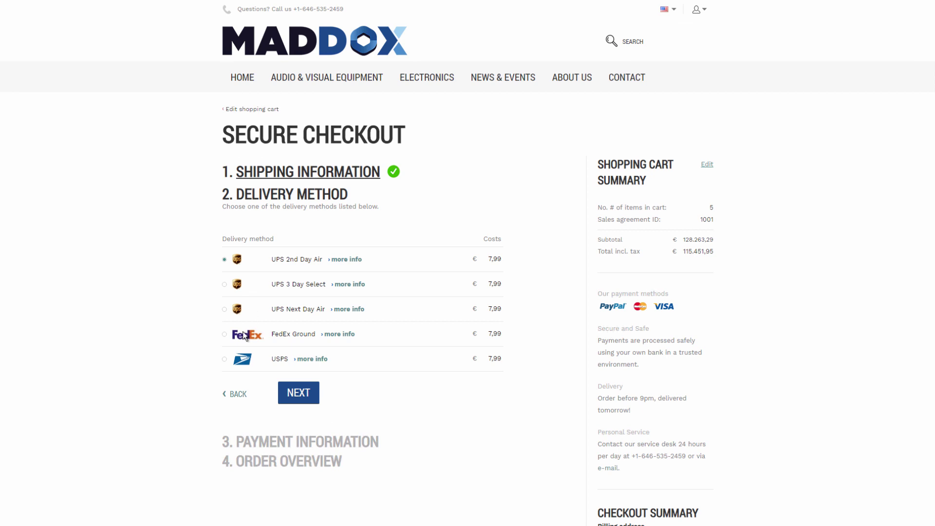
click(291, 396)
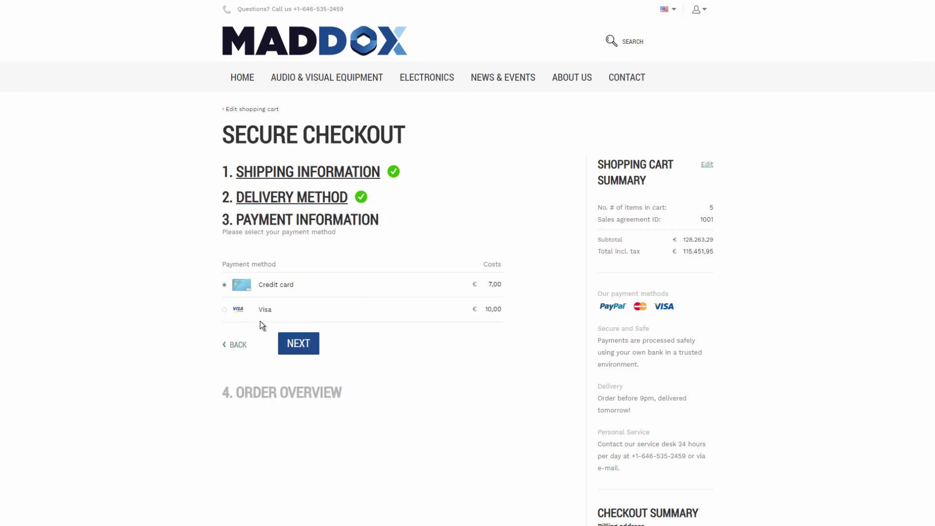
click(297, 352)
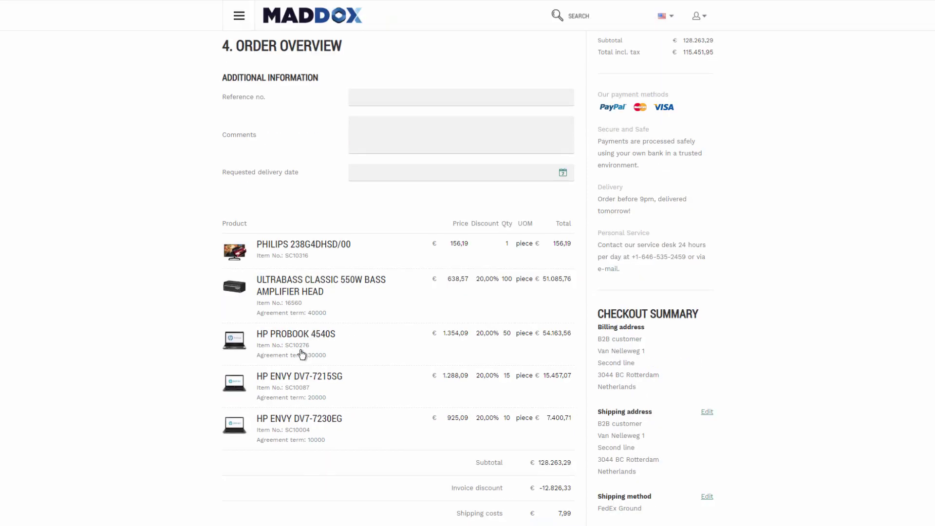
scroll(348, 402, down, 5)
click(557, 438)
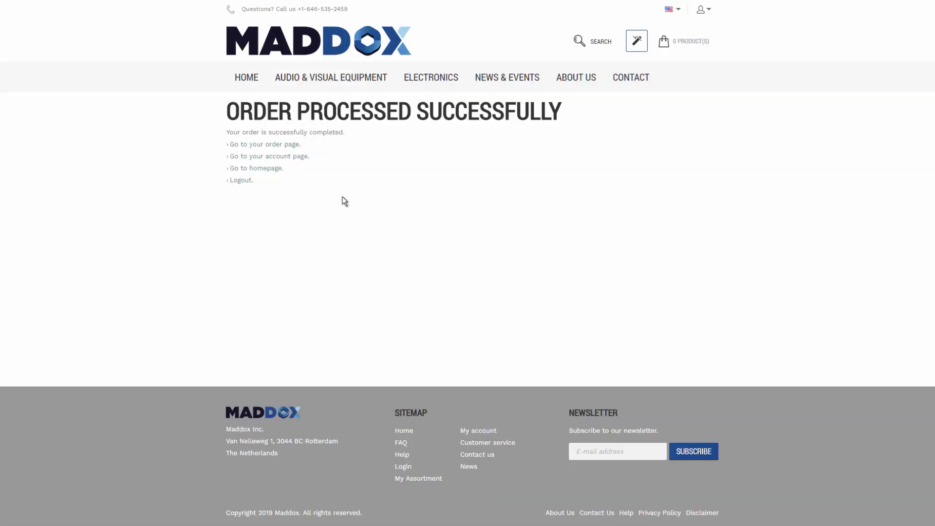
- Open order 1099's details and review its pending, unshipped lines
click(291, 145)
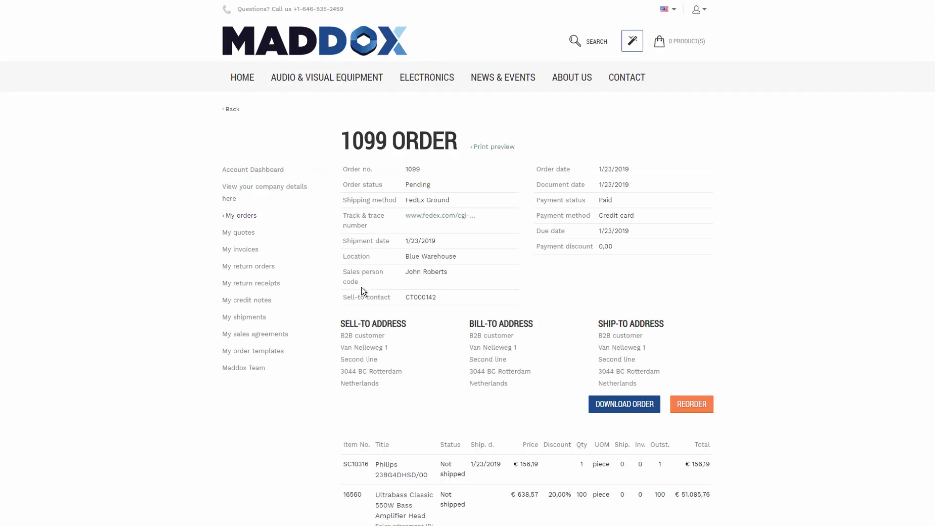
scroll(361, 292, down, 1)
scroll(361, 287, down, 1)
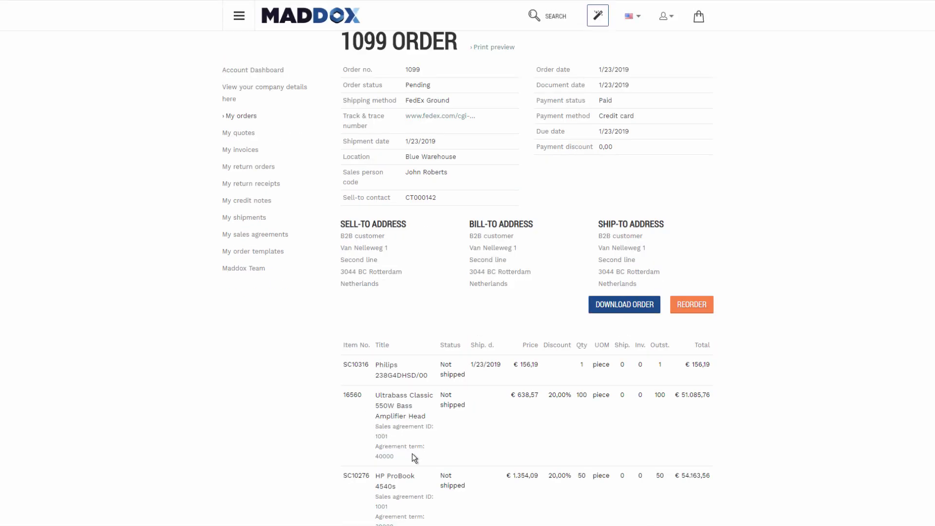
scroll(410, 457, down, 2)
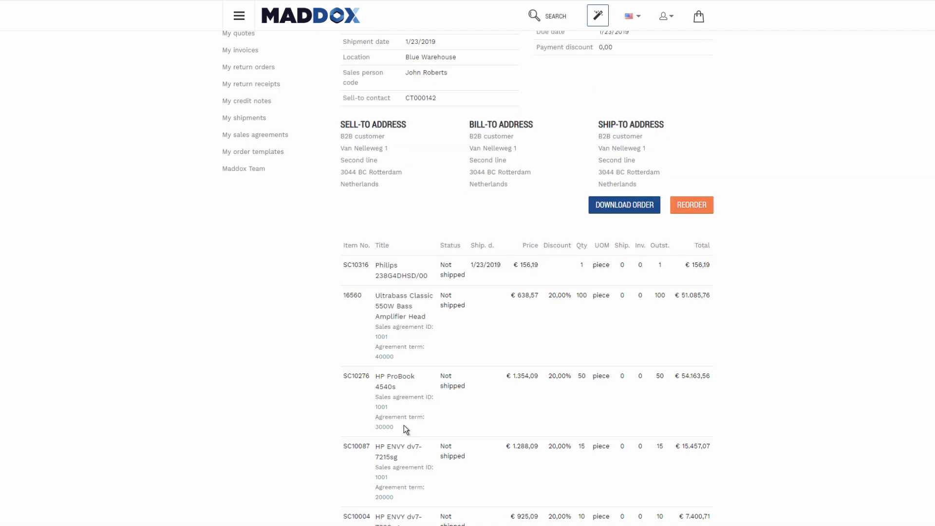
scroll(403, 443, down, 2)
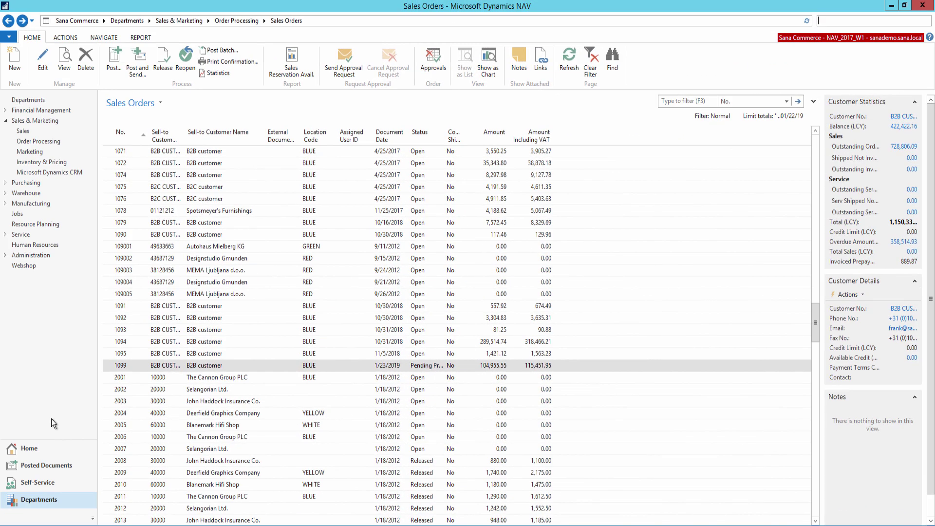
- Open sales order 1099 in NAV and select its first line
click(125, 368)
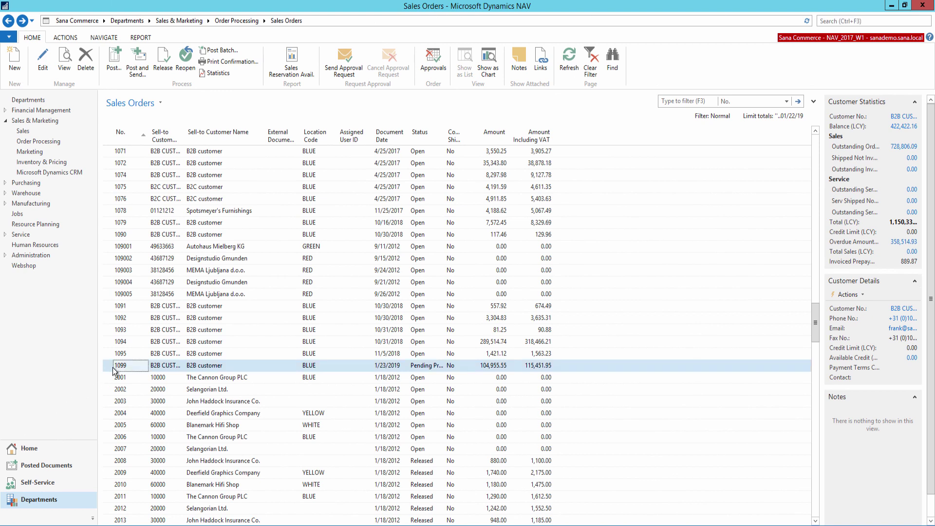
double_click(125, 369)
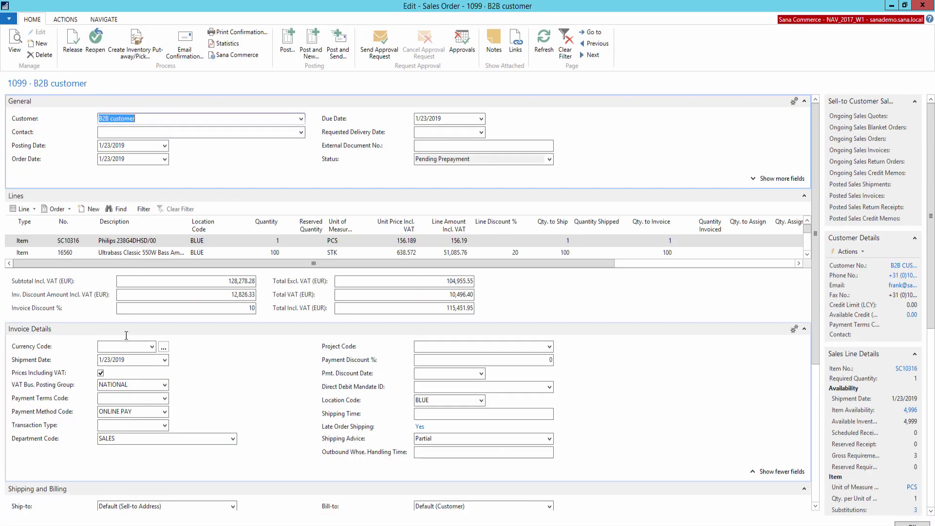
click(68, 241)
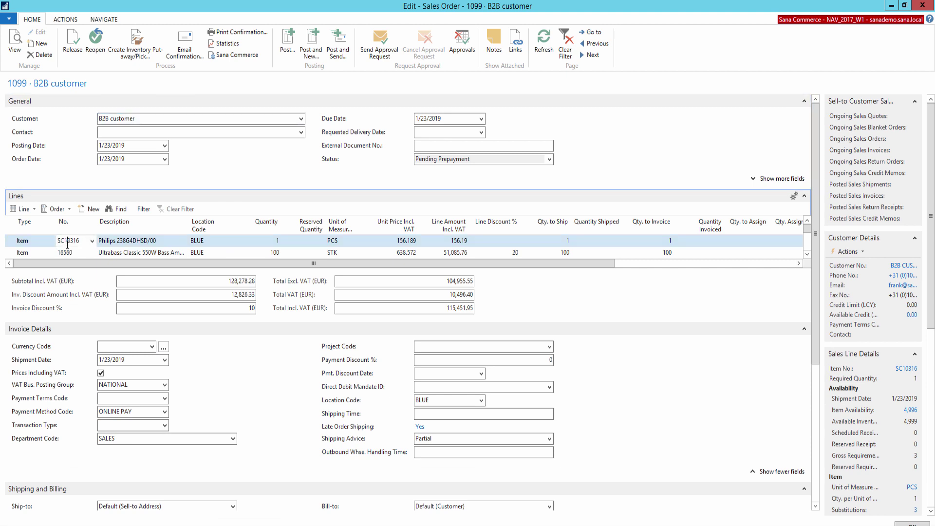
drag(62, 264, 355, 290)
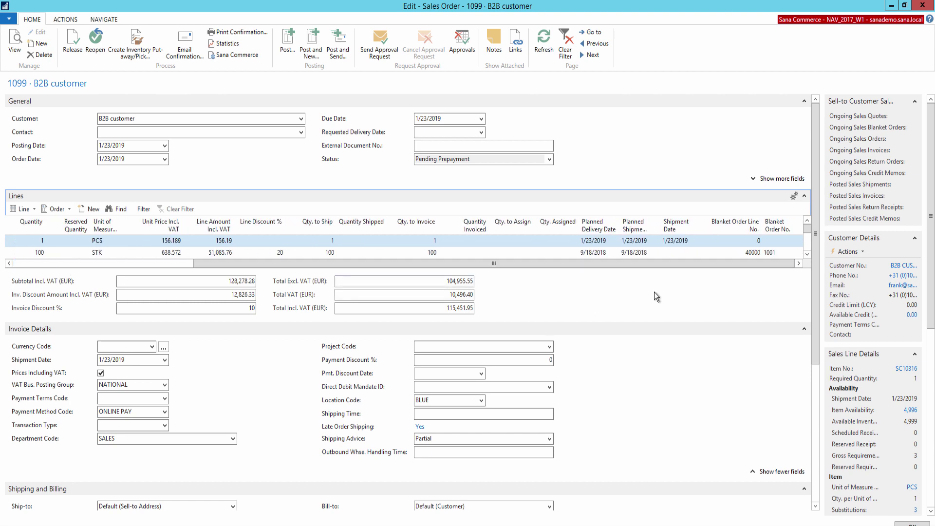
- Confirm the lines link to blanket order 1001 (lines 40000, 30000), then start posting
click(730, 252)
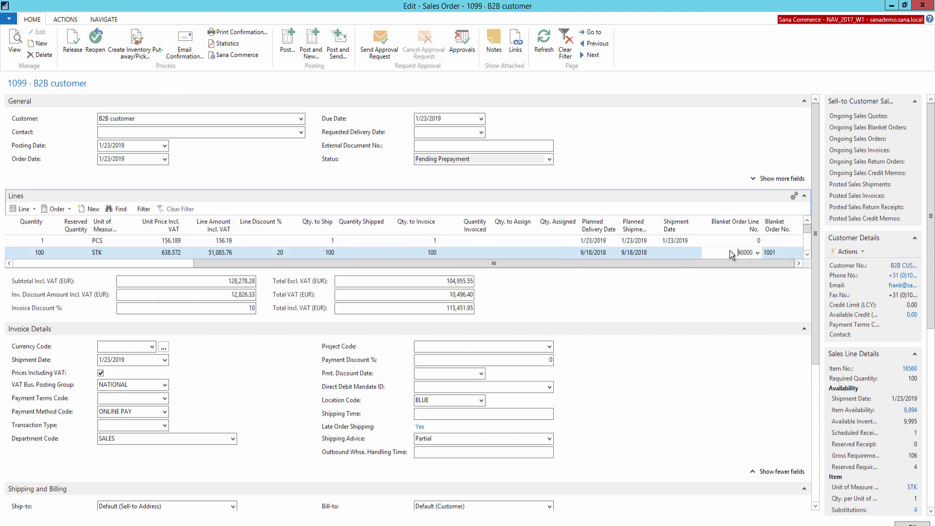
click(781, 252)
click(742, 253)
click(806, 256)
click(807, 255)
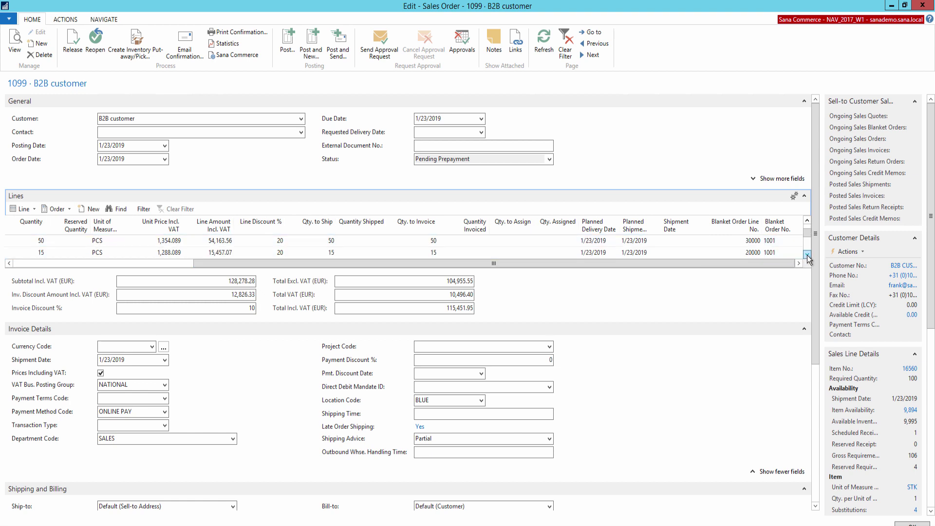
click(790, 241)
click(738, 240)
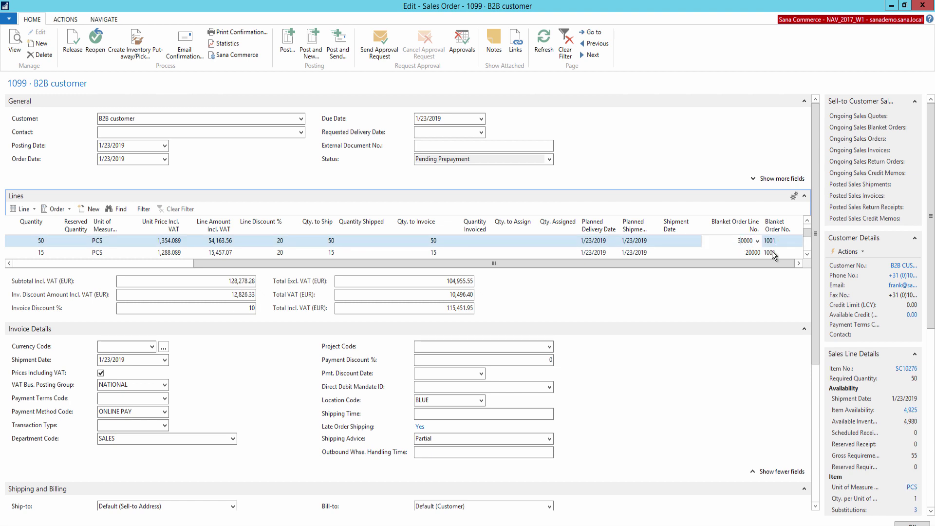
click(807, 255)
click(807, 255)
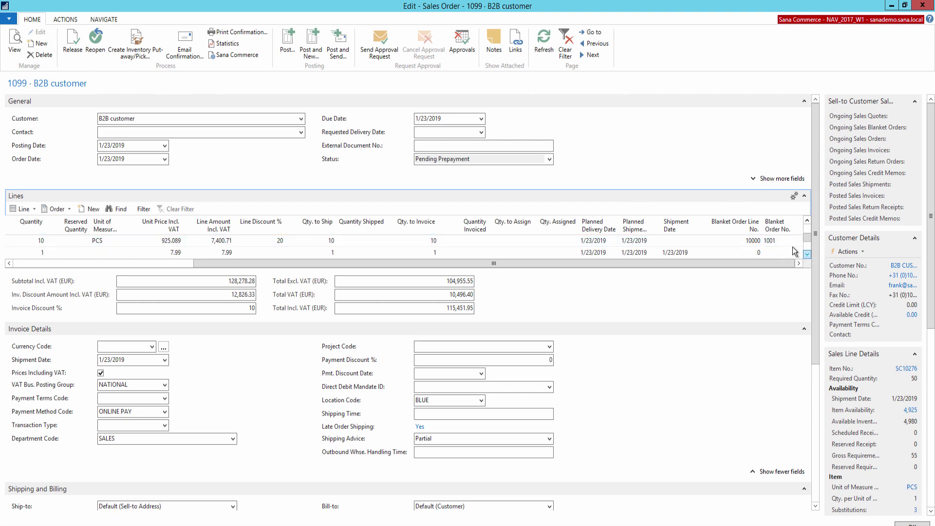
click(751, 241)
scroll(750, 241, up, 2)
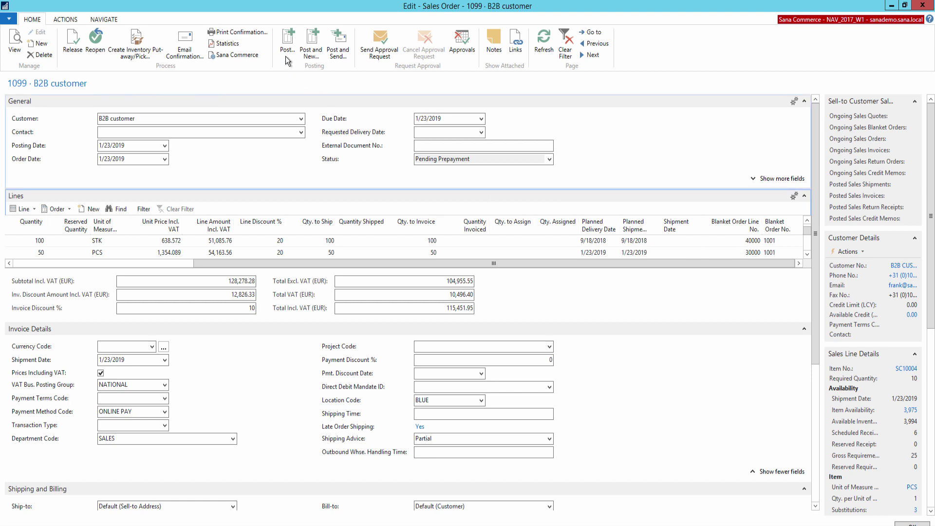
click(284, 40)
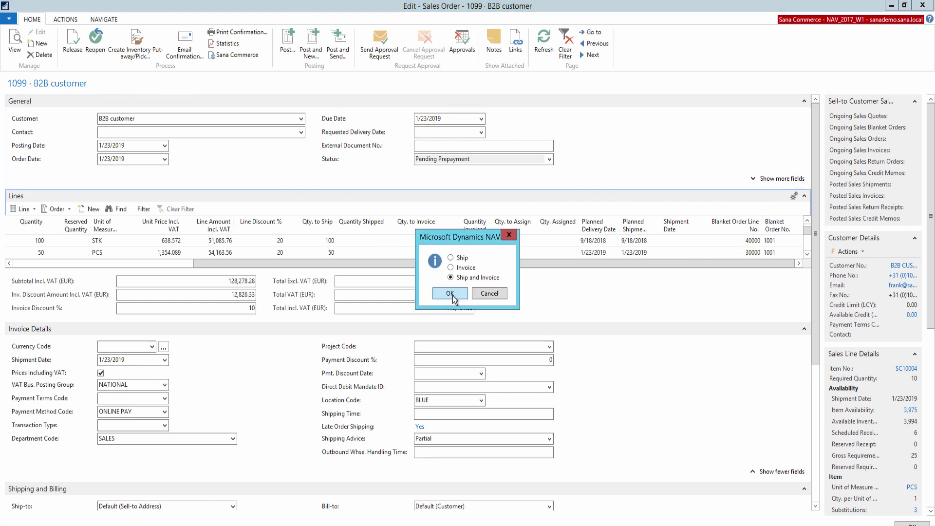
- Post order 1099 as Ship and Invoice, then check blanket order 1001's shipped and invoiced quantities
click(450, 293)
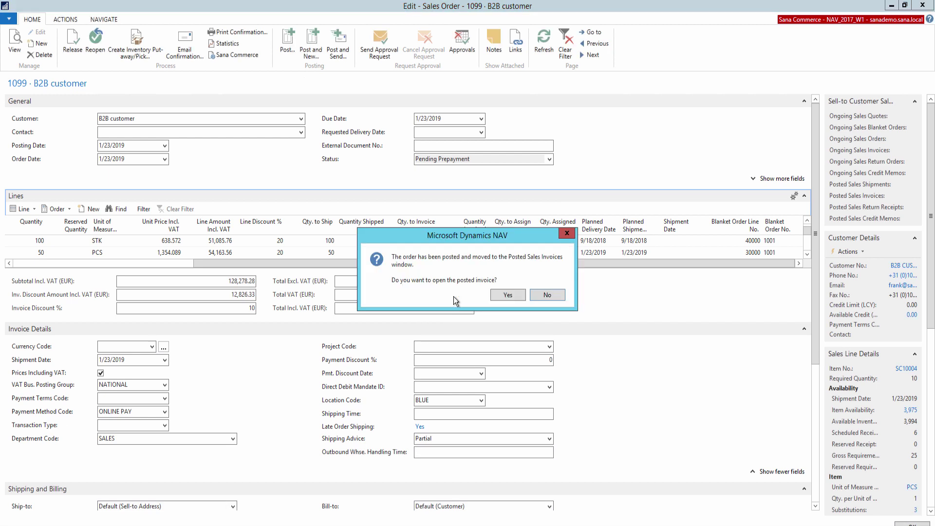
click(547, 295)
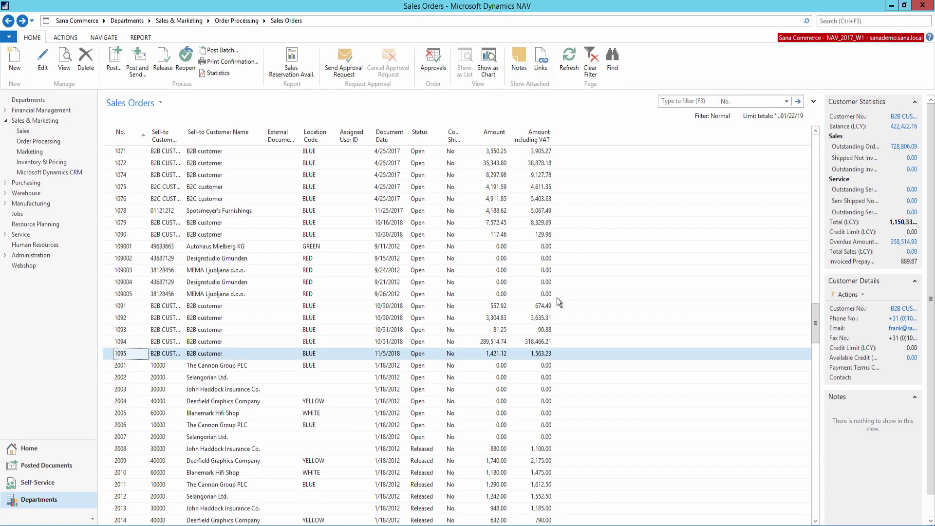
click(44, 140)
click(140, 124)
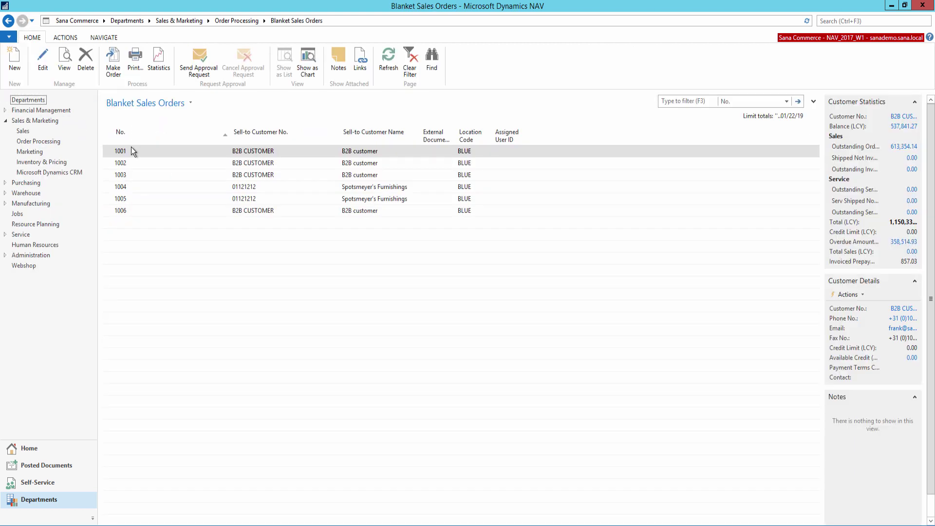
double_click(131, 151)
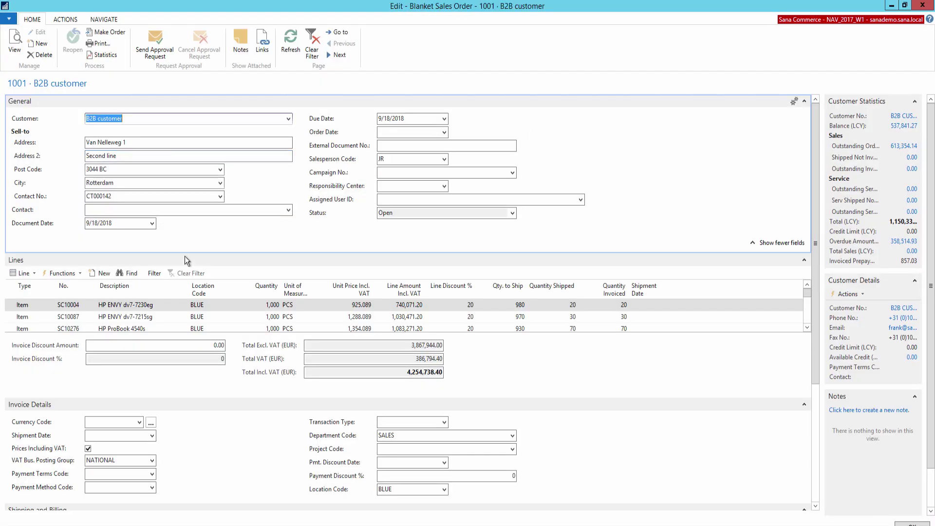
click(560, 304)
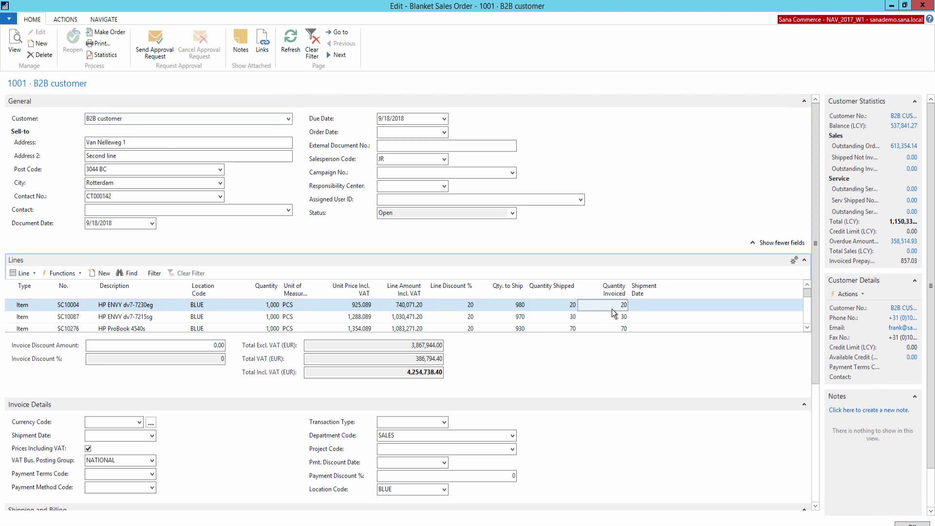
click(583, 320)
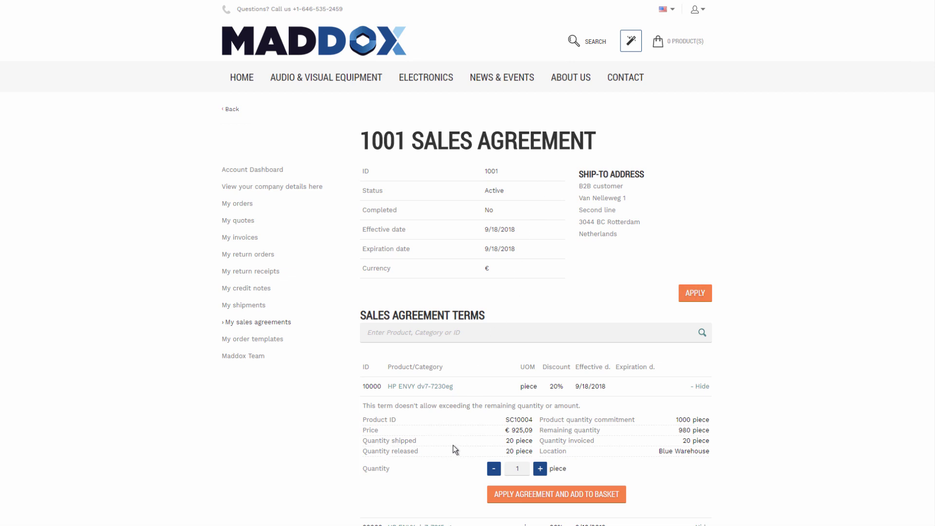
- Review agreement 1001's remaining quantities (980, 970, 930 pieces), then return to My sales agreements
scroll(697, 443, down, 3)
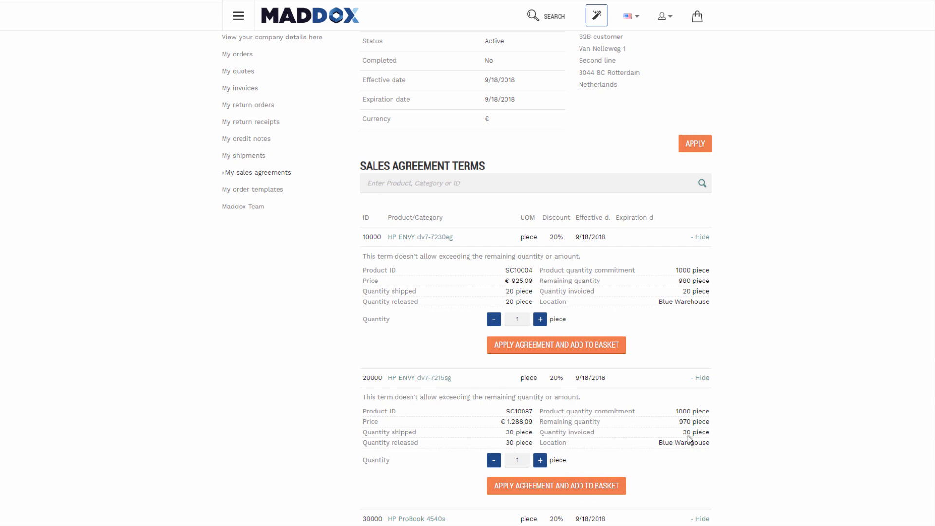
scroll(701, 435, down, 3)
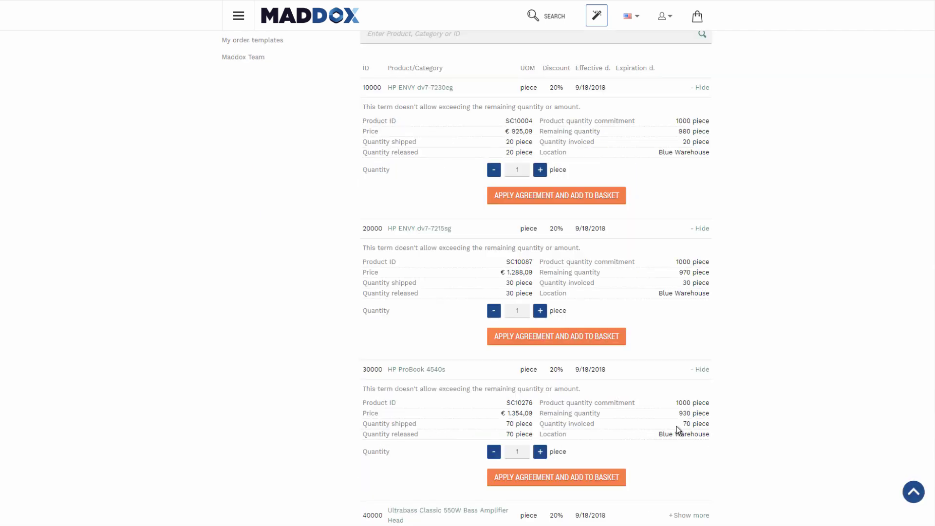
scroll(676, 428, up, 6)
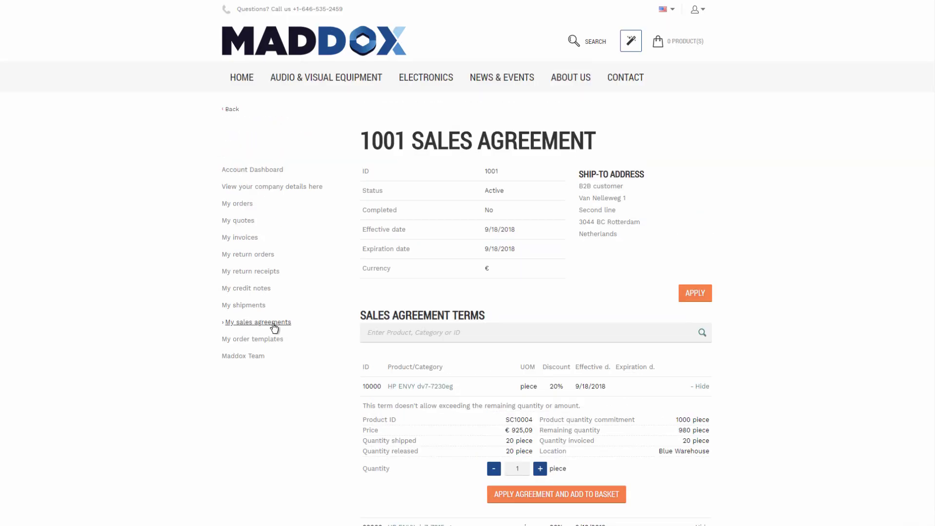
click(274, 323)
- List inactive agreements too and open closed agreement 1006, expanding term 10000 (25 shipped, 0 remaining)
click(436, 217)
click(447, 244)
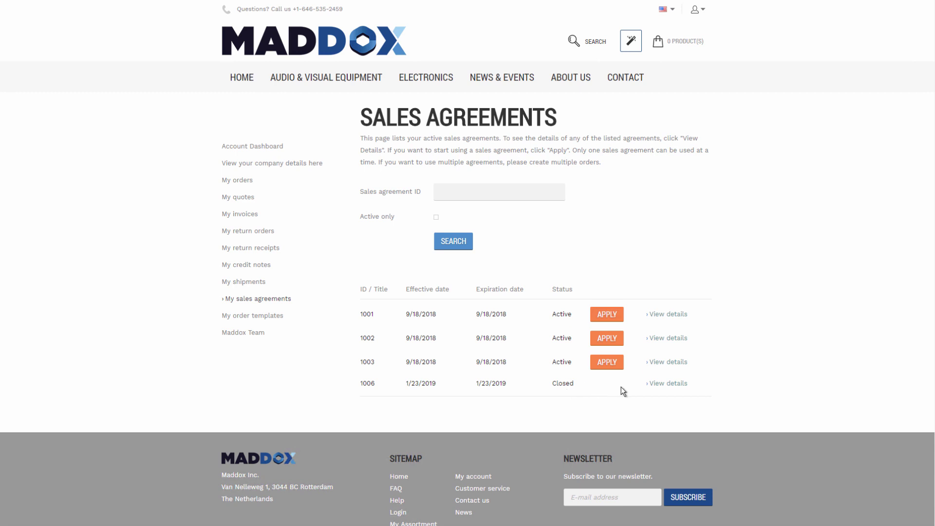
click(652, 385)
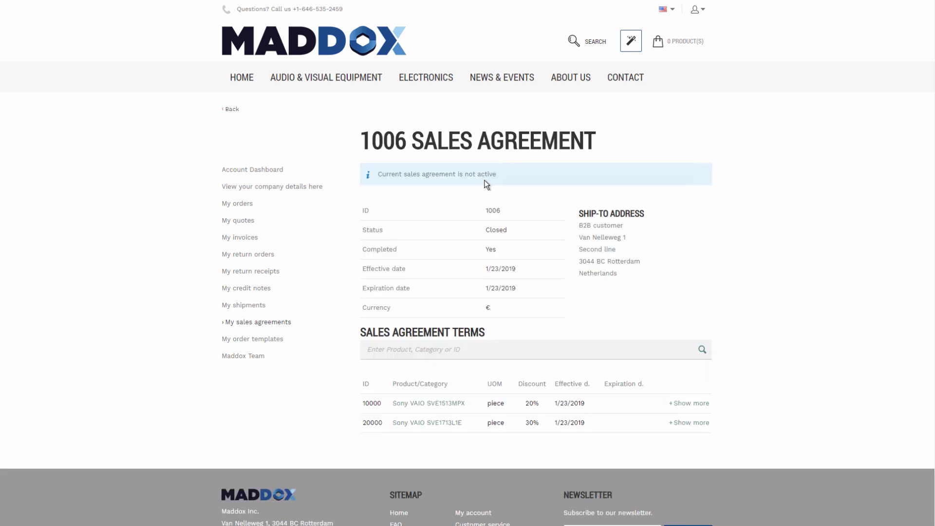
click(687, 404)
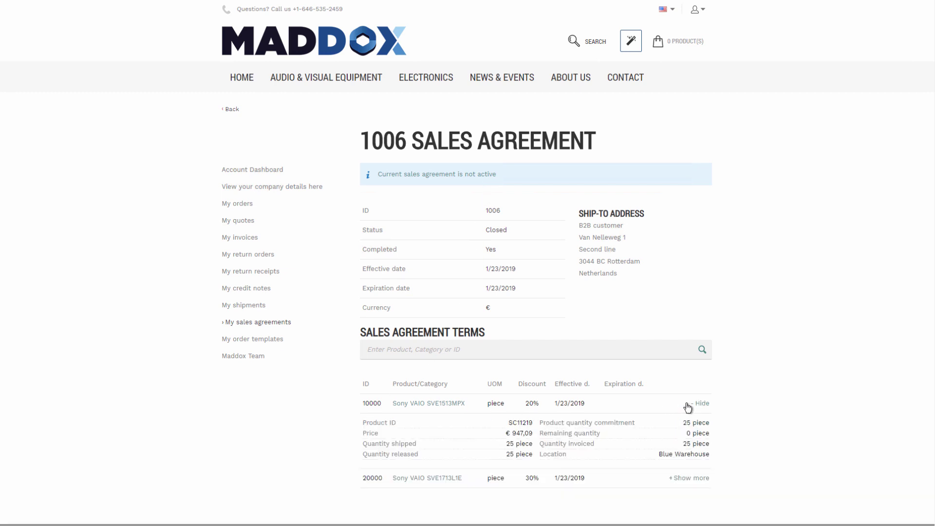